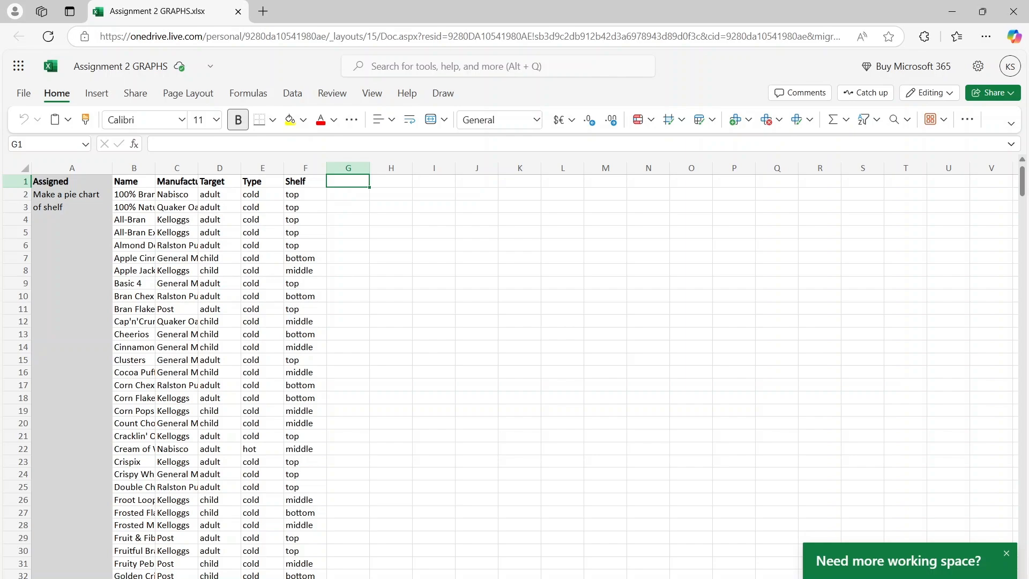
Go to the example worksheet holding the Time, Avg., Min. and Max. columns for 2011 to 2024.
{"action": "key", "text": "ctrl+Page_Up"}
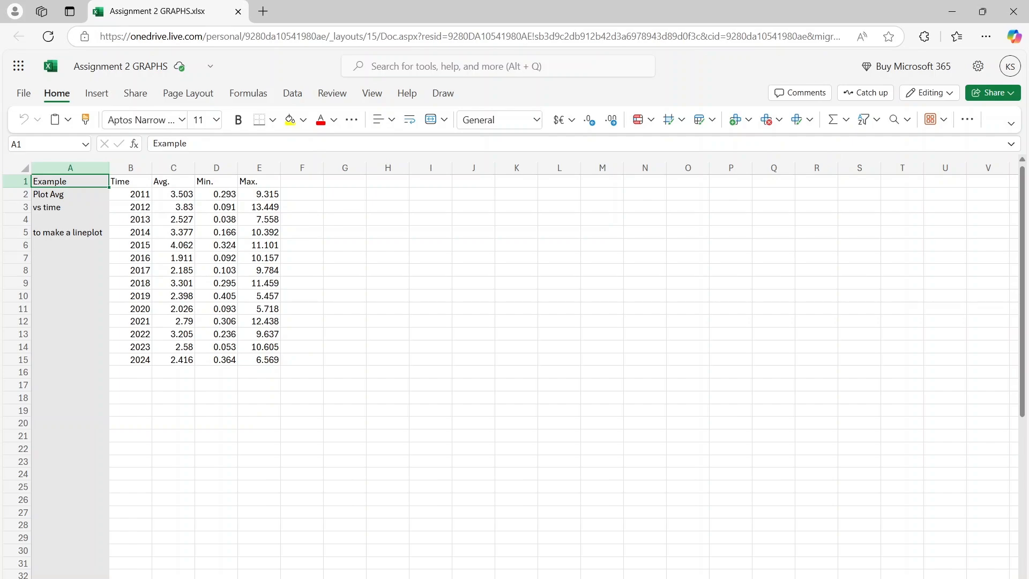
{"action": "key", "text": "ctrl+Page_Down"}
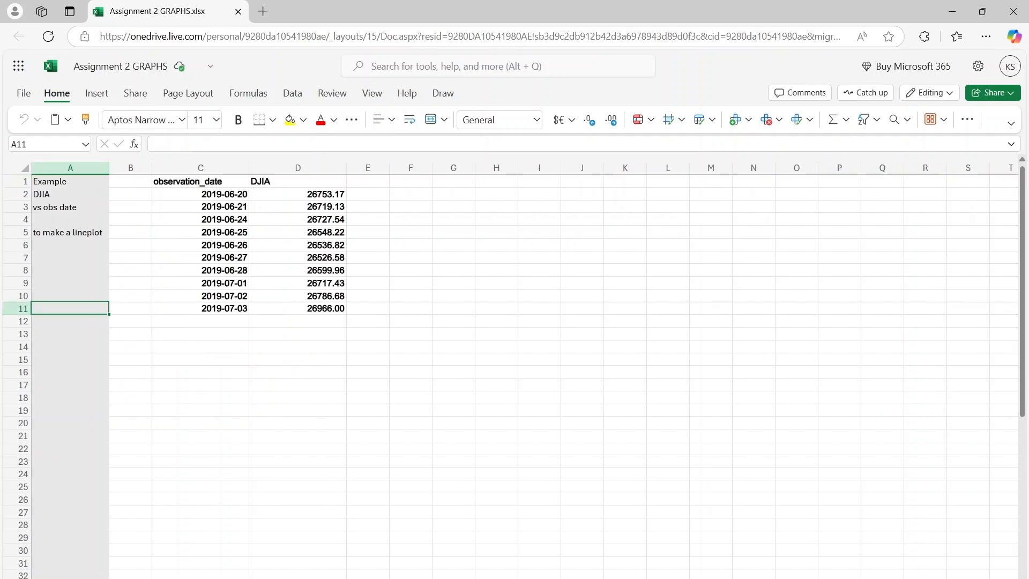
{"action": "key", "text": "ctrl+Page_Down"}
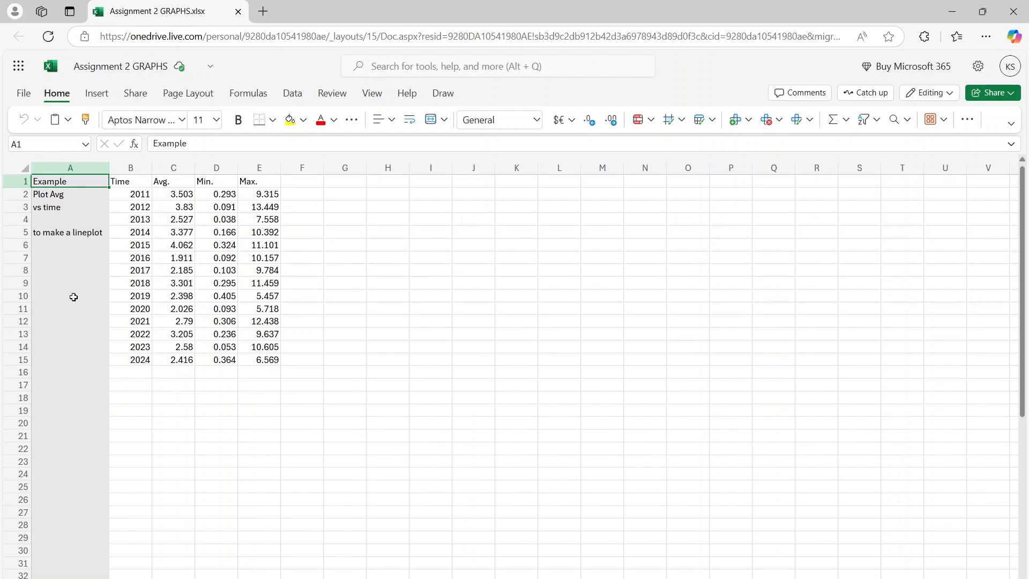
Insert a trial line chart from the Time and Avg. data in B1:C15, and delete it.
{"action": "left_click", "coordinate": [127, 162]}
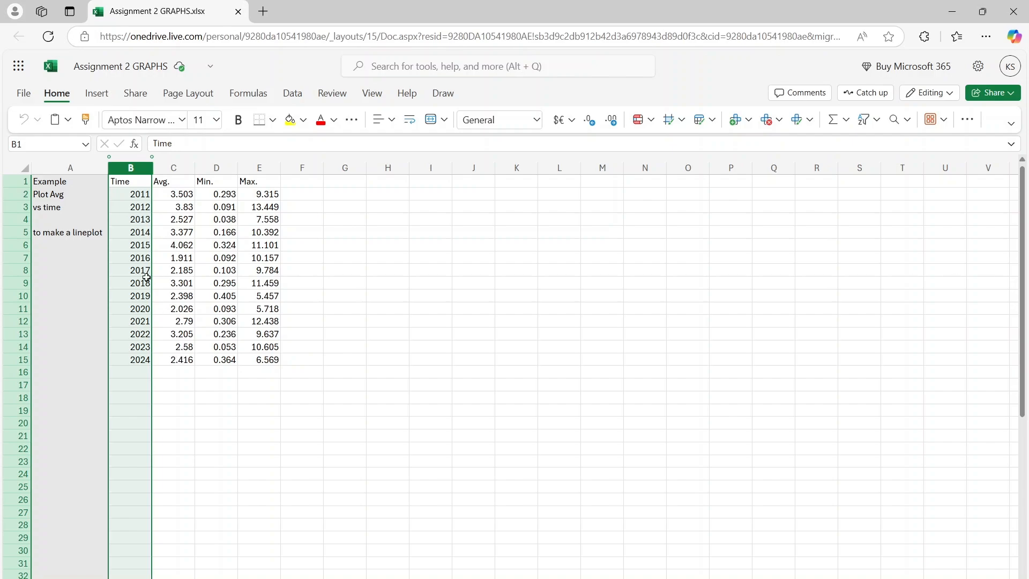
{"action": "left_click", "coordinate": [169, 360]}
{"action": "left_click_drag", "start_coordinate": [168, 359], "coordinate": [121, 179]}
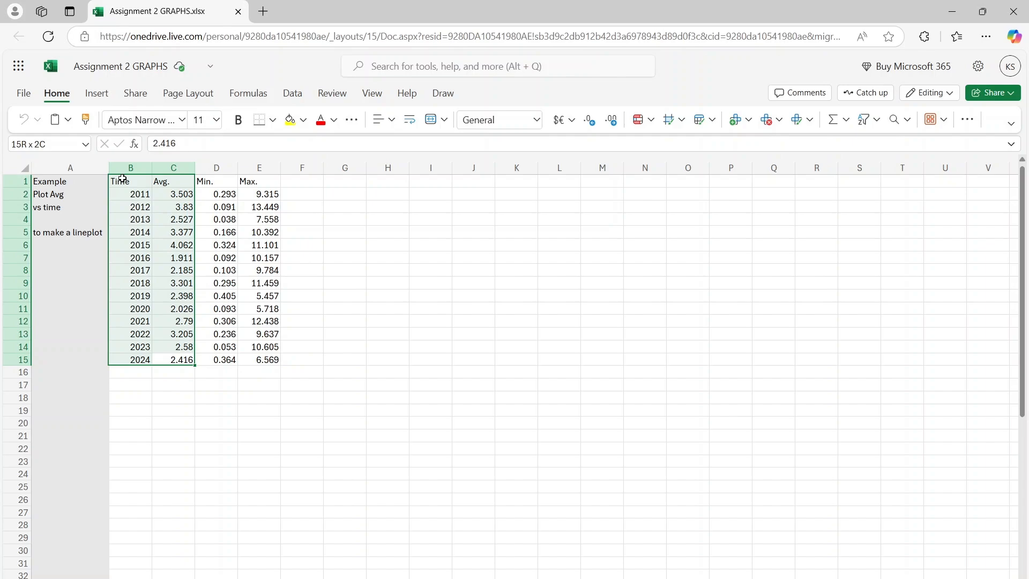
{"action": "left_click_drag", "start_coordinate": [122, 178], "coordinate": [123, 178]}
{"action": "left_click", "coordinate": [102, 95]}
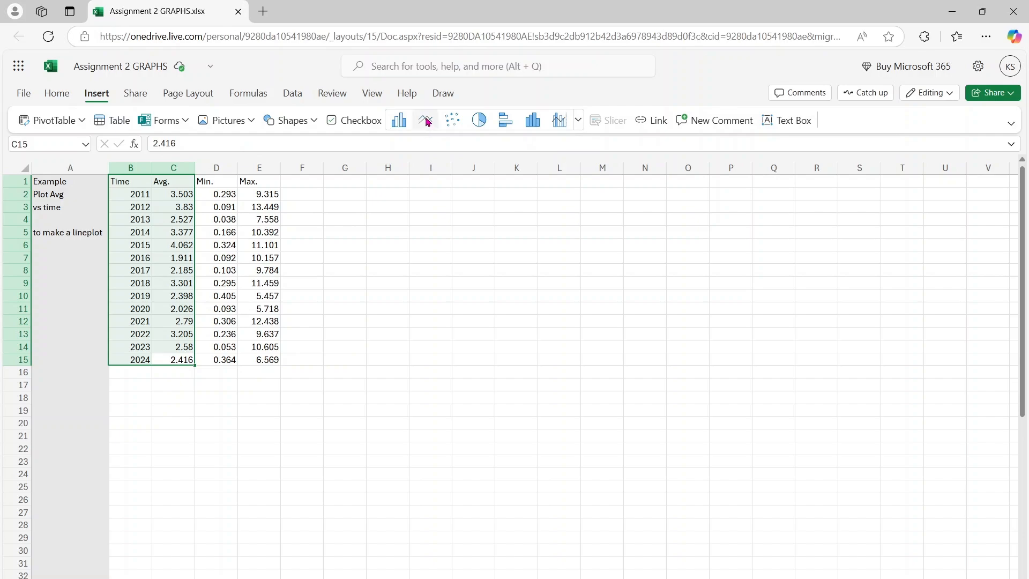
{"action": "left_click", "coordinate": [579, 121]}
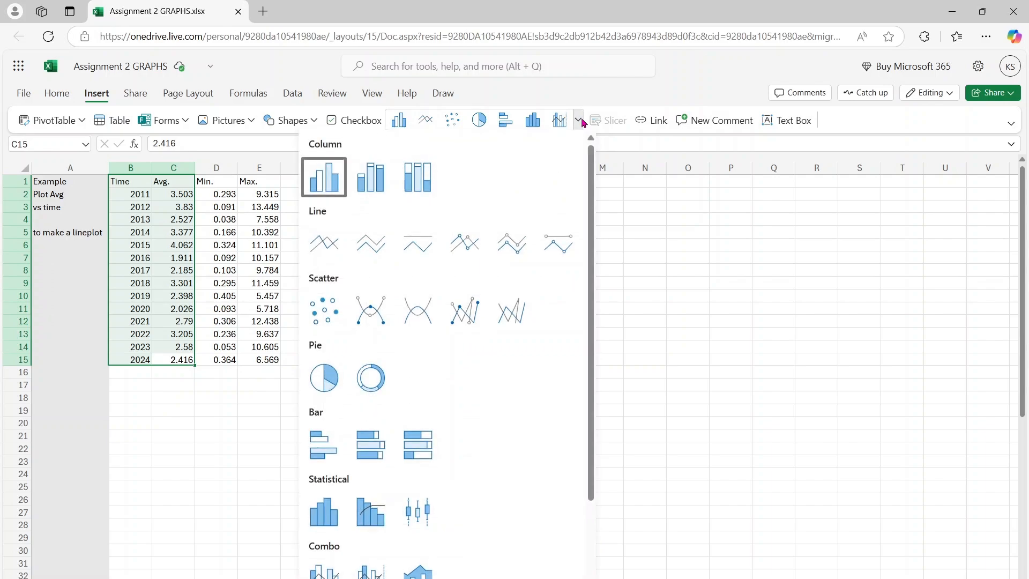
{"action": "left_click", "coordinate": [315, 253]}
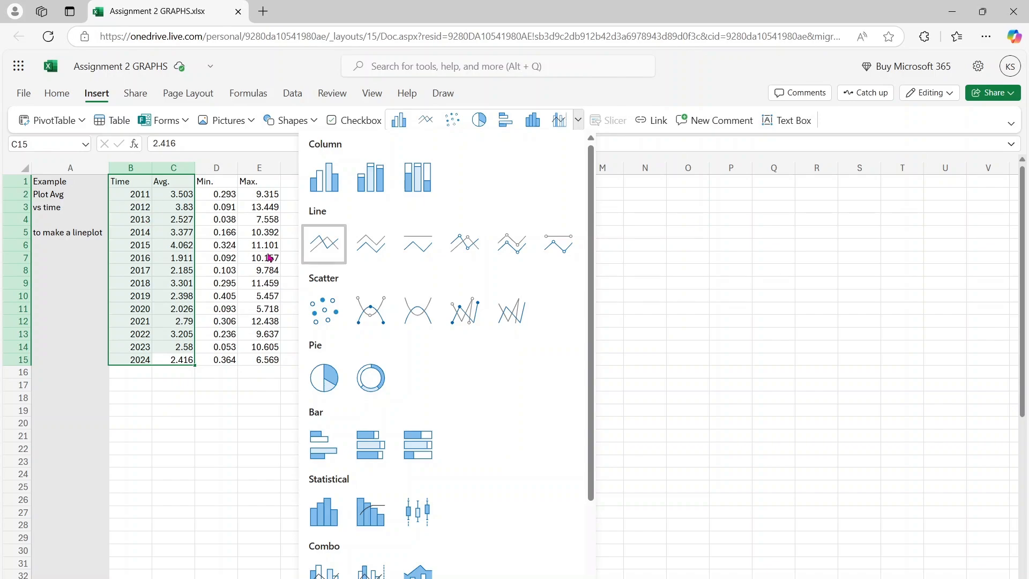
{"action": "left_click", "coordinate": [330, 239]}
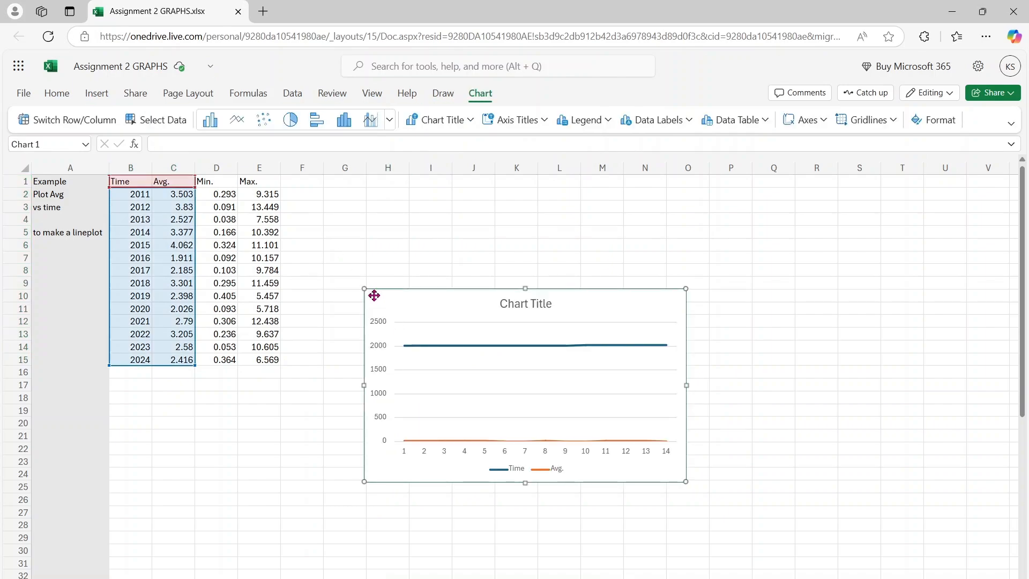
{"action": "left_click_drag", "start_coordinate": [372, 297], "coordinate": [329, 216]}
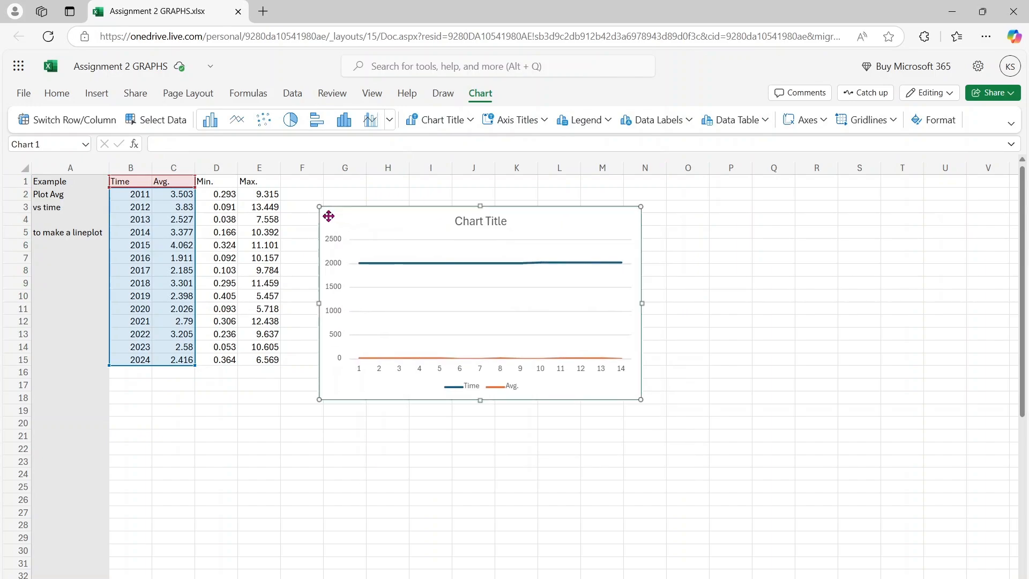
{"action": "key", "text": "Delete"}
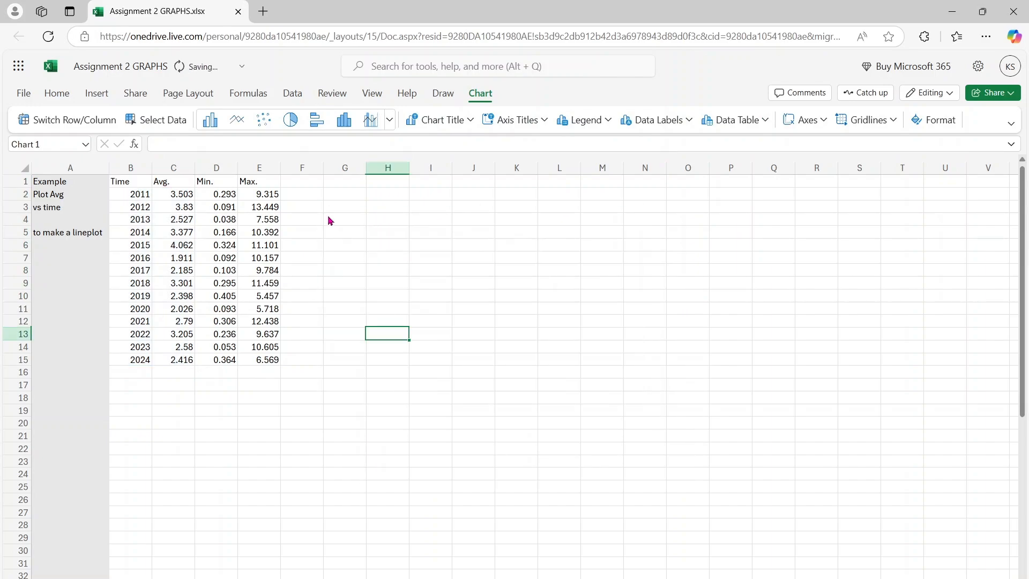
Insert another line chart from B1:C15 and place it beside the data table.
{"action": "left_click_drag", "start_coordinate": [162, 359], "coordinate": [131, 158]}
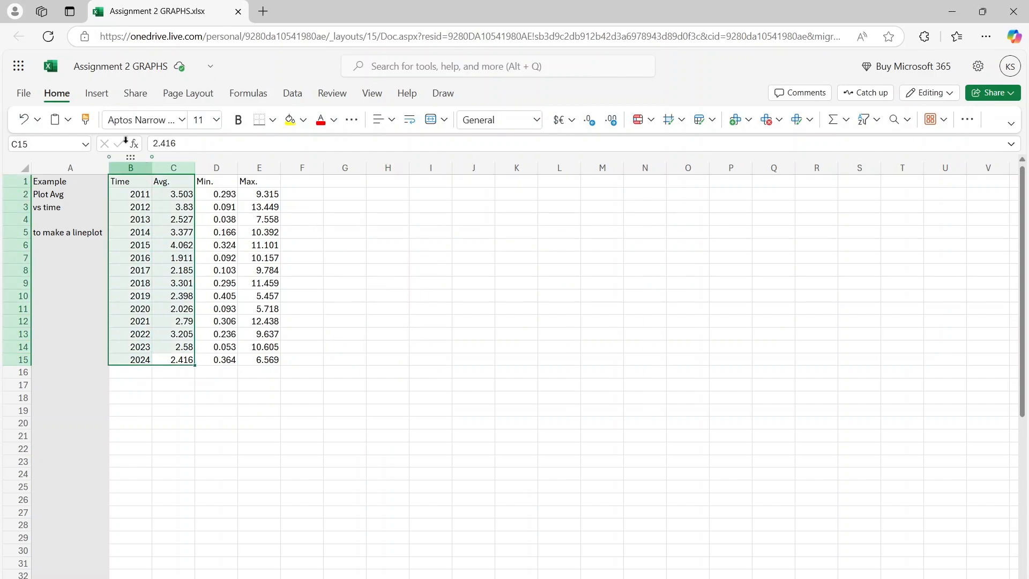
{"action": "left_click", "coordinate": [98, 94]}
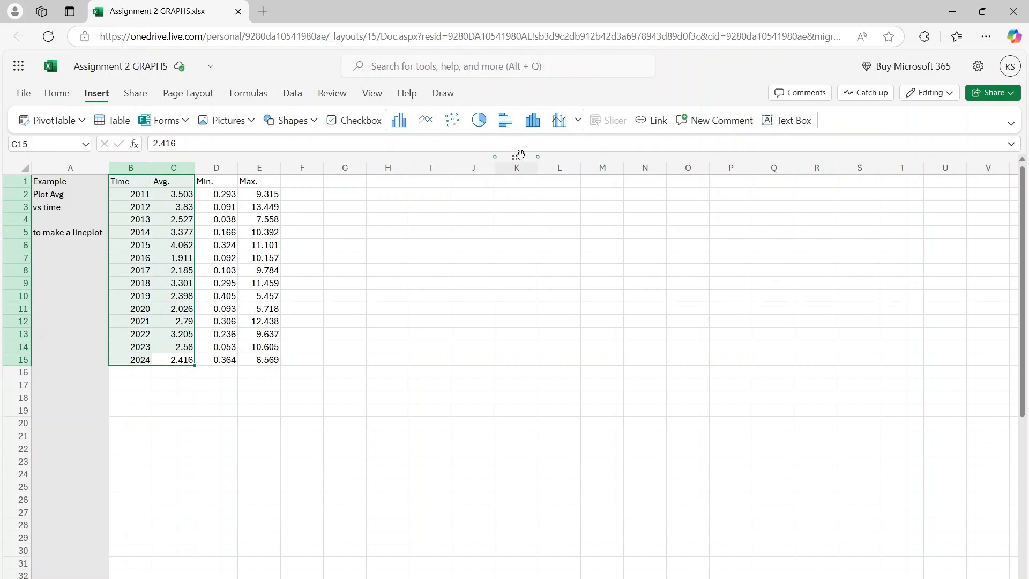
{"action": "left_click", "coordinate": [578, 122]}
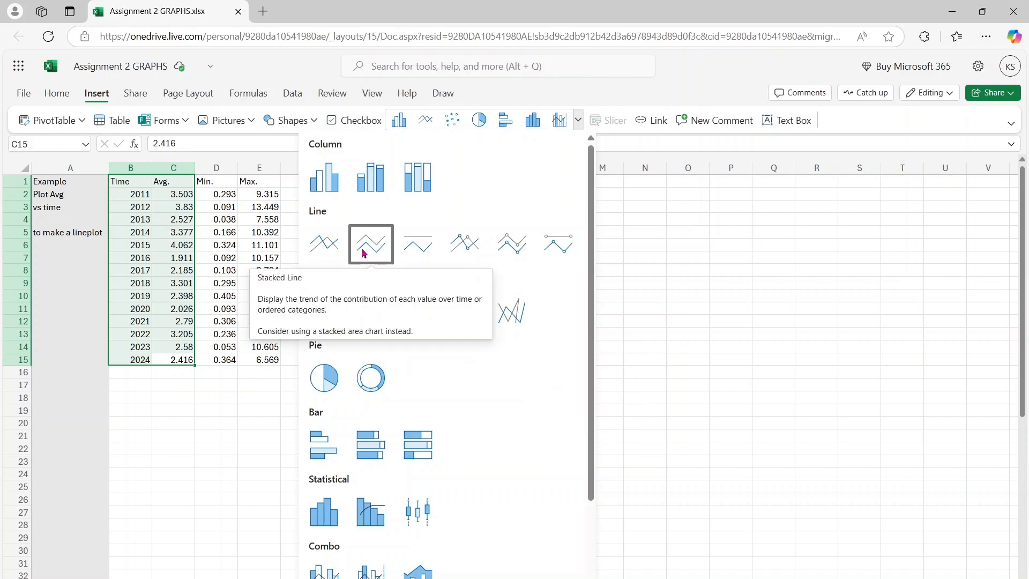
{"action": "left_click", "coordinate": [325, 251]}
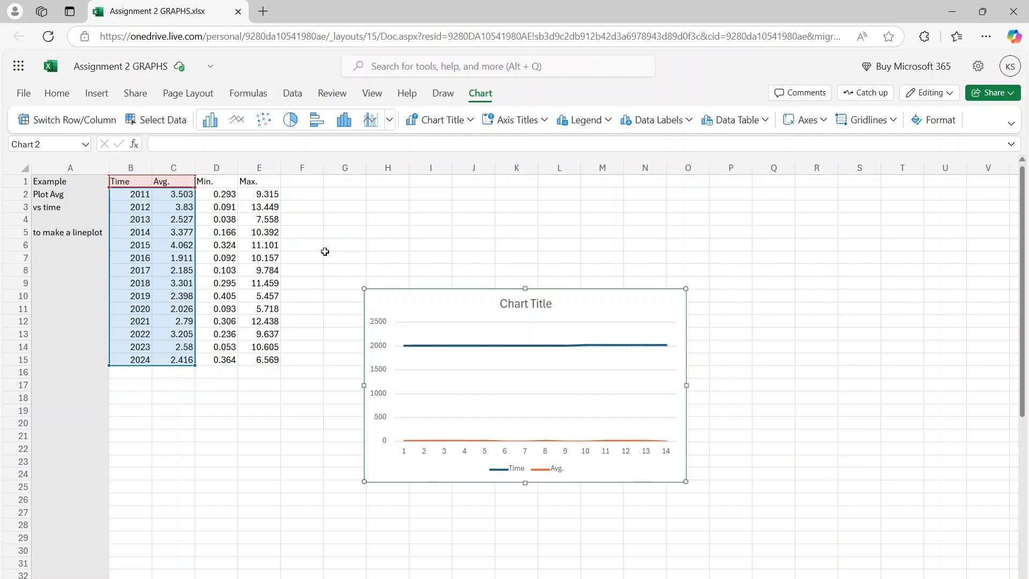
{"action": "left_click_drag", "start_coordinate": [413, 299], "coordinate": [361, 202]}
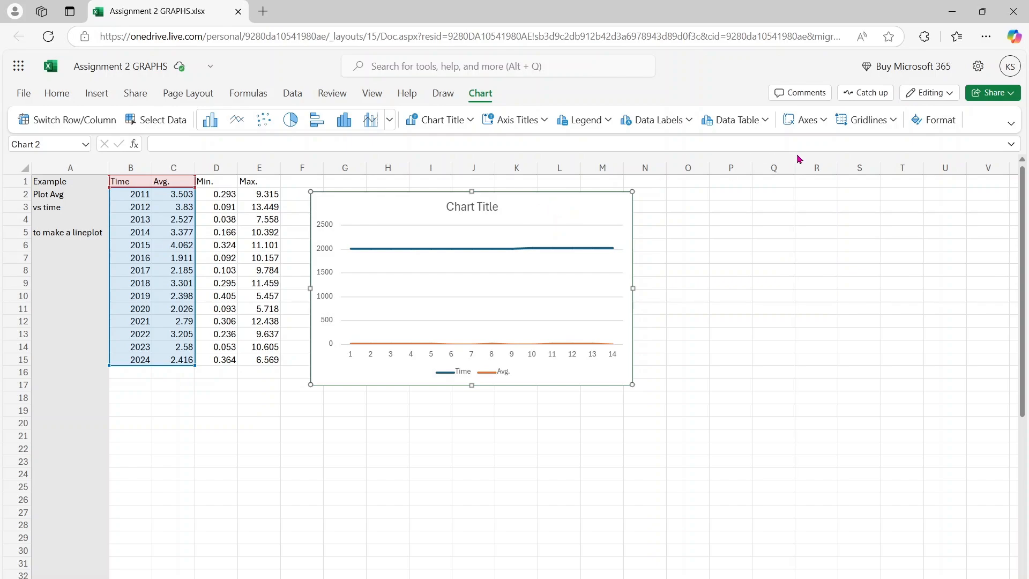
Try switching the chart's rows and columns, and delete the chart.
{"action": "left_click", "coordinate": [825, 122]}
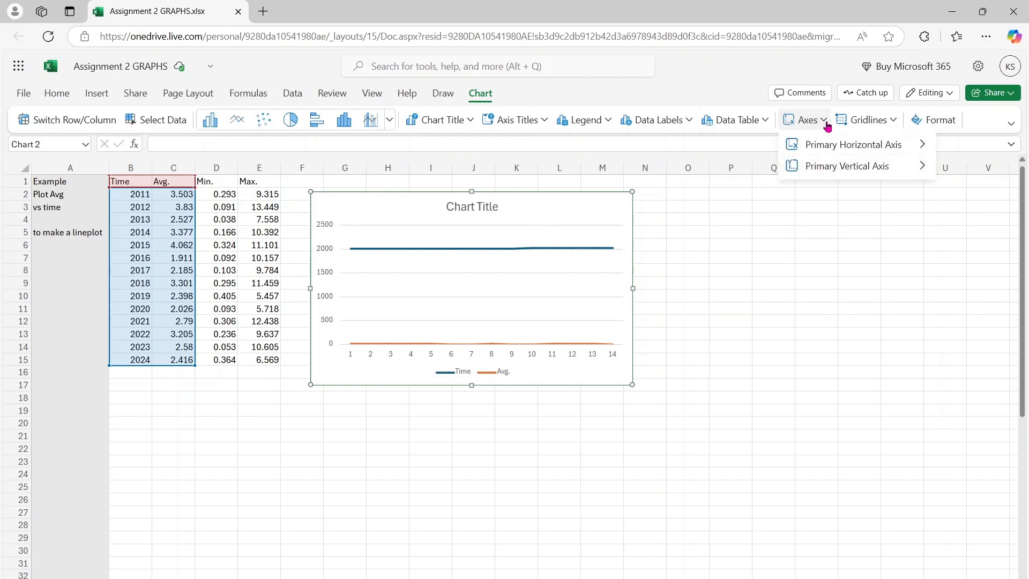
{"action": "mouse_move", "coordinate": [830, 142]}
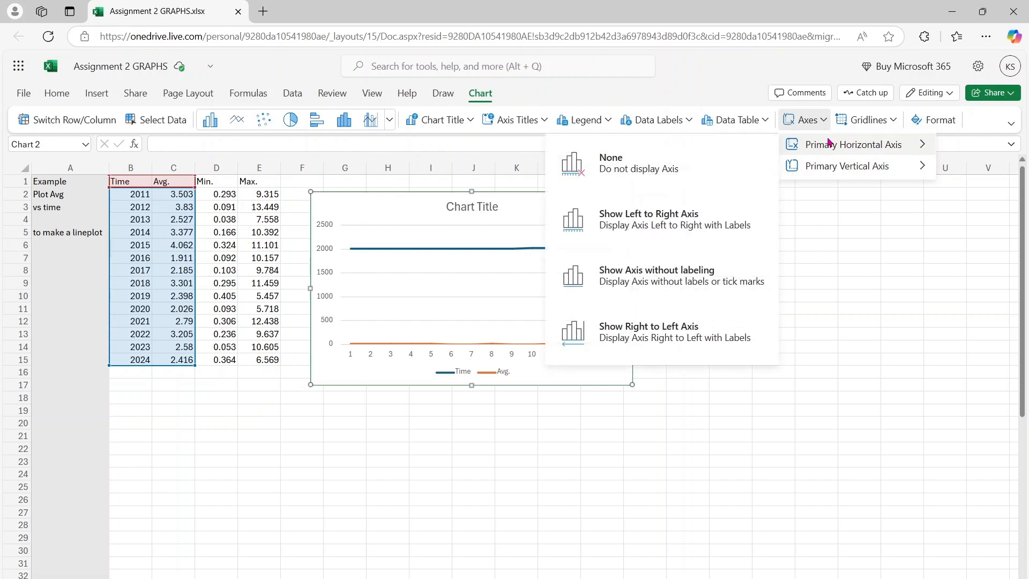
{"action": "left_click", "coordinate": [427, 128]}
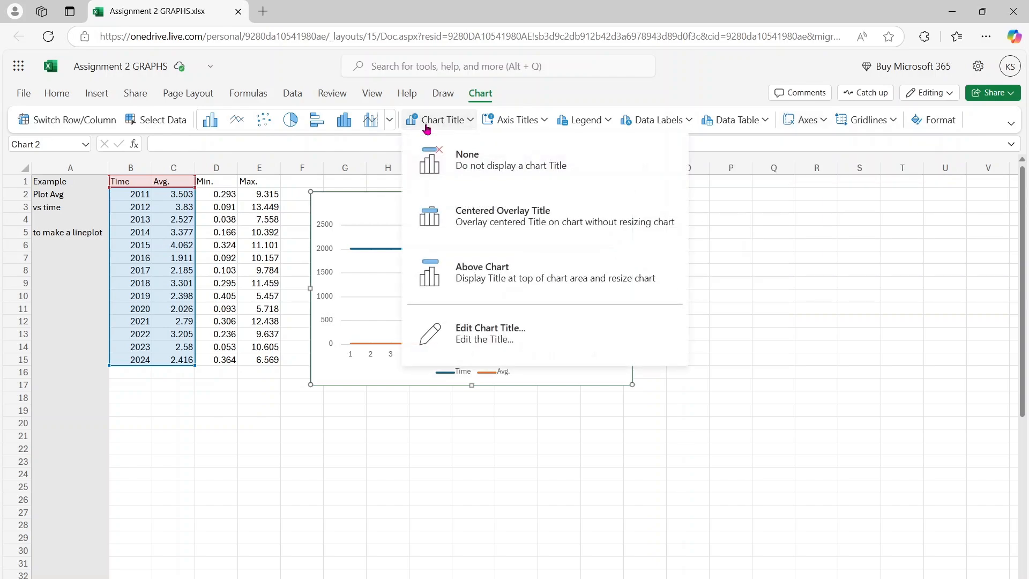
{"action": "left_click", "coordinate": [510, 119]}
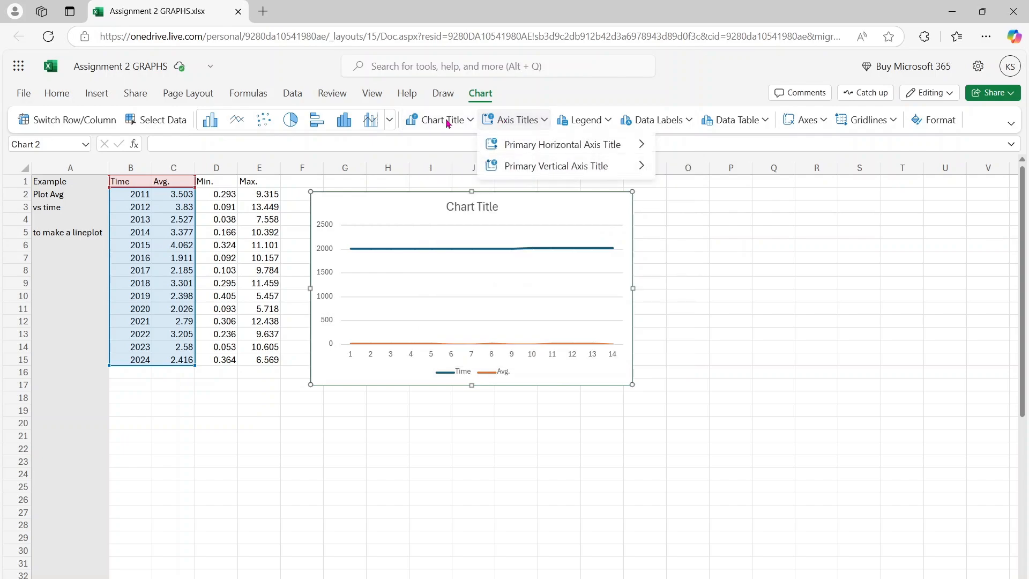
{"action": "left_click", "coordinate": [75, 121]}
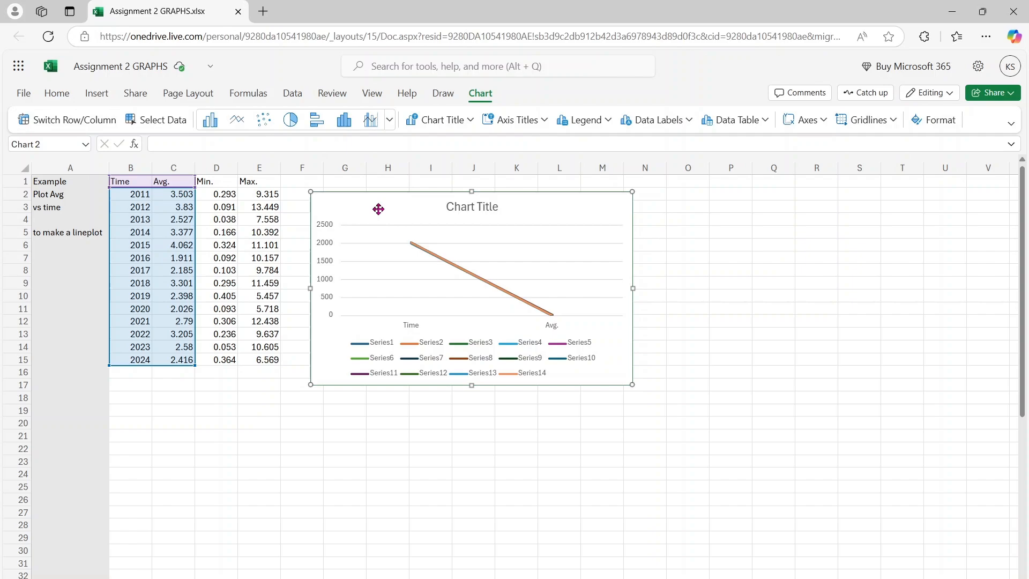
{"action": "key", "text": "Delete"}
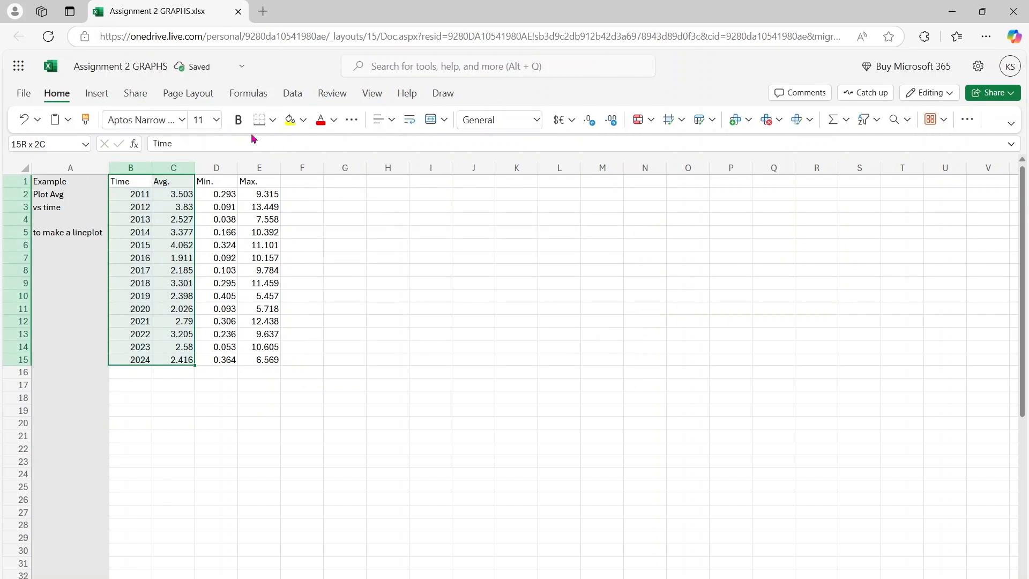
Insert a basic line chart from the Time and Avg. columns in B1:C15.
{"action": "left_click", "coordinate": [96, 93]}
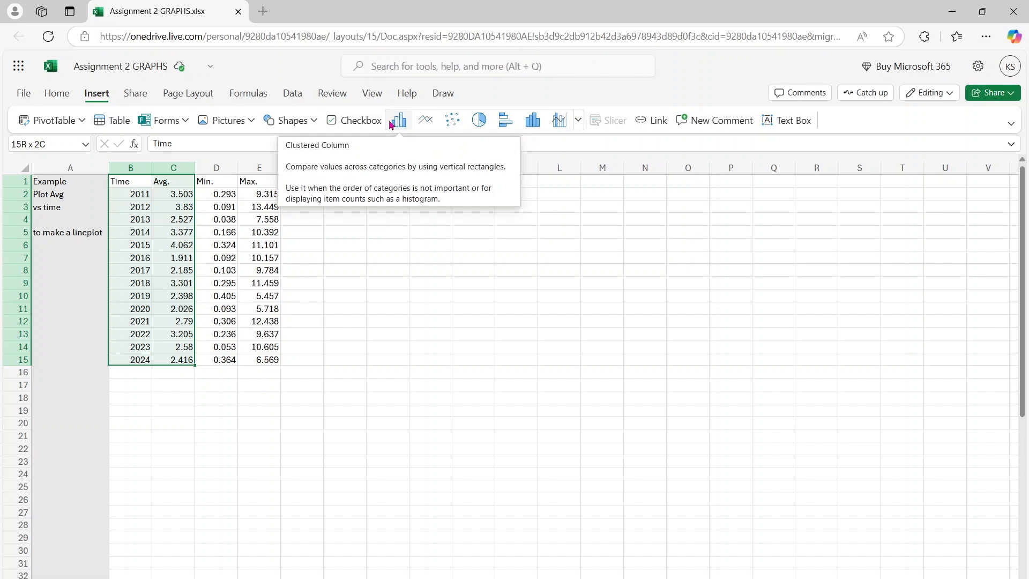
{"action": "left_click", "coordinate": [580, 121]}
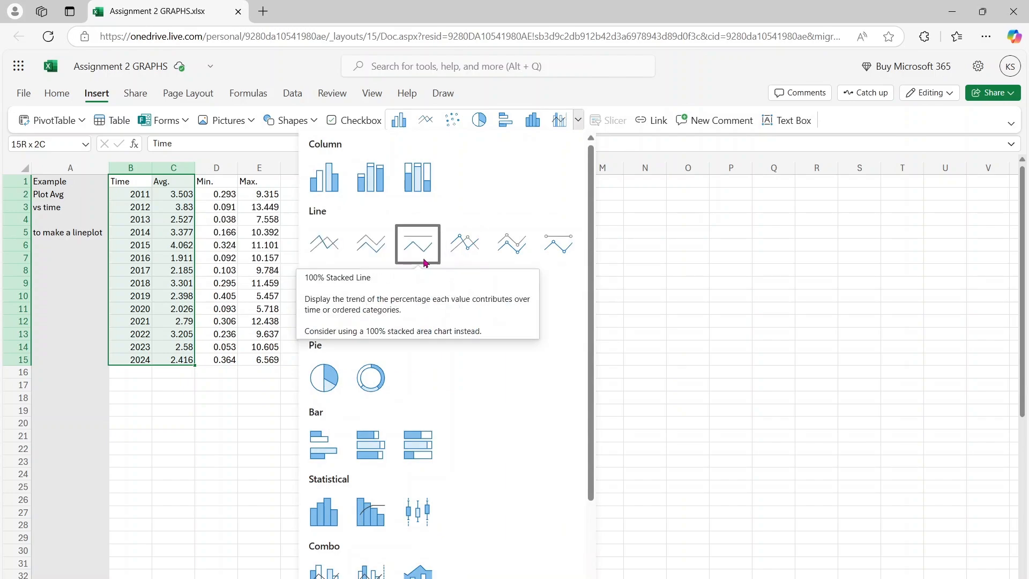
{"action": "left_click", "coordinate": [333, 257]}
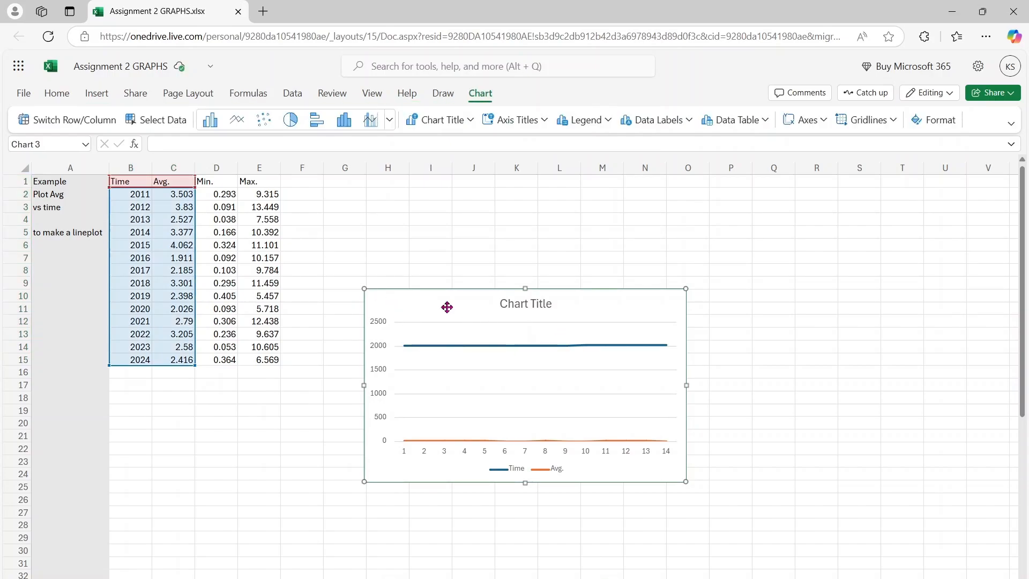
In the chart's data setup, assign Time as the horizontal axis labels and remove the Time series from the line values.
{"action": "right_click", "coordinate": [446, 307]}
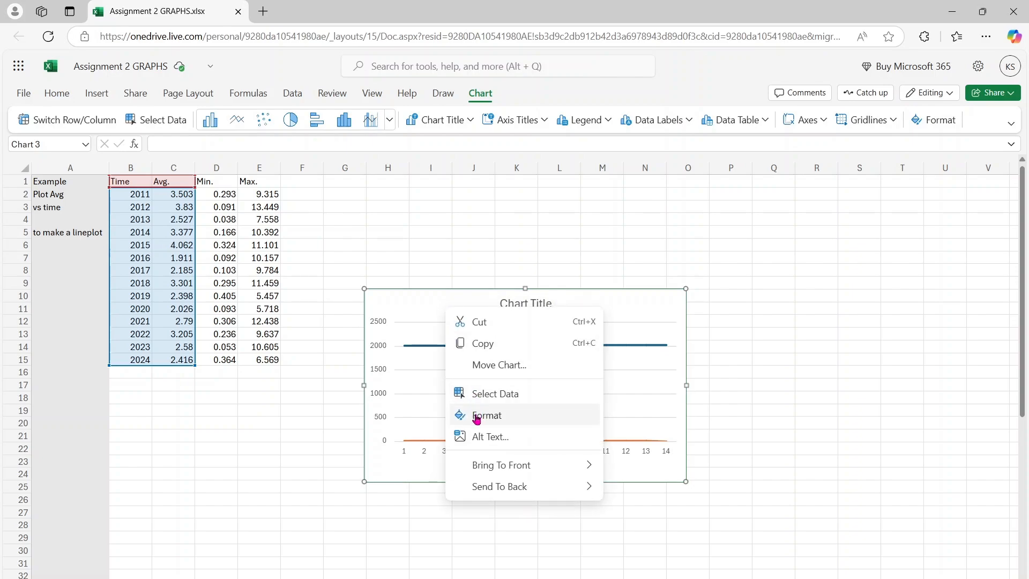
{"action": "left_click", "coordinate": [477, 397]}
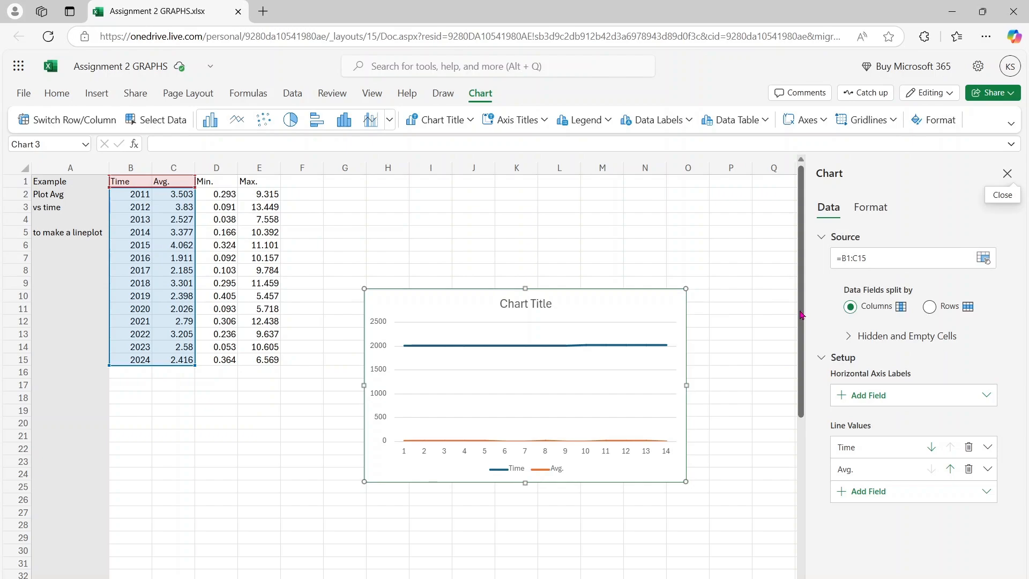
{"action": "left_click", "coordinate": [844, 399]}
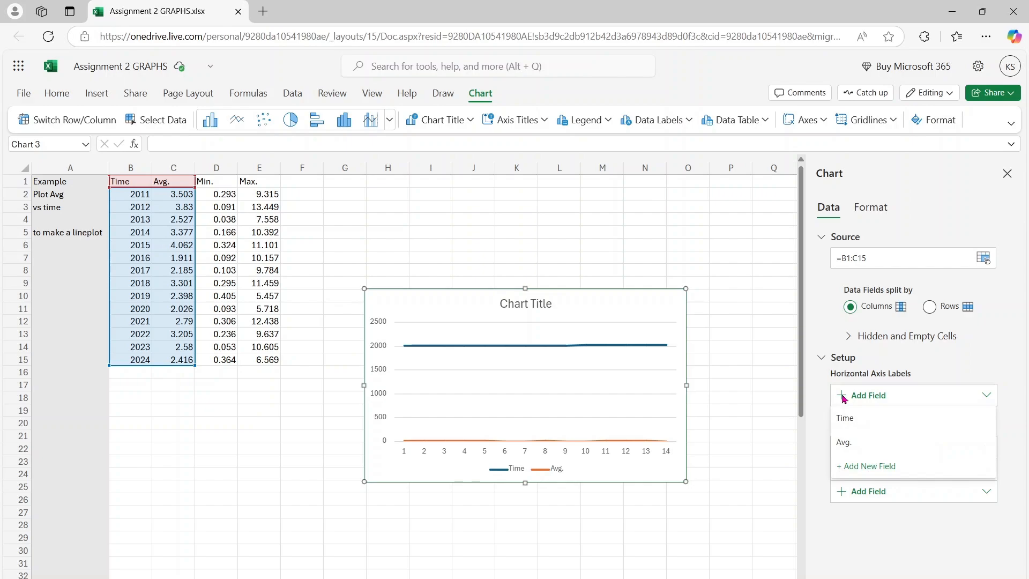
{"action": "left_click", "coordinate": [843, 399]}
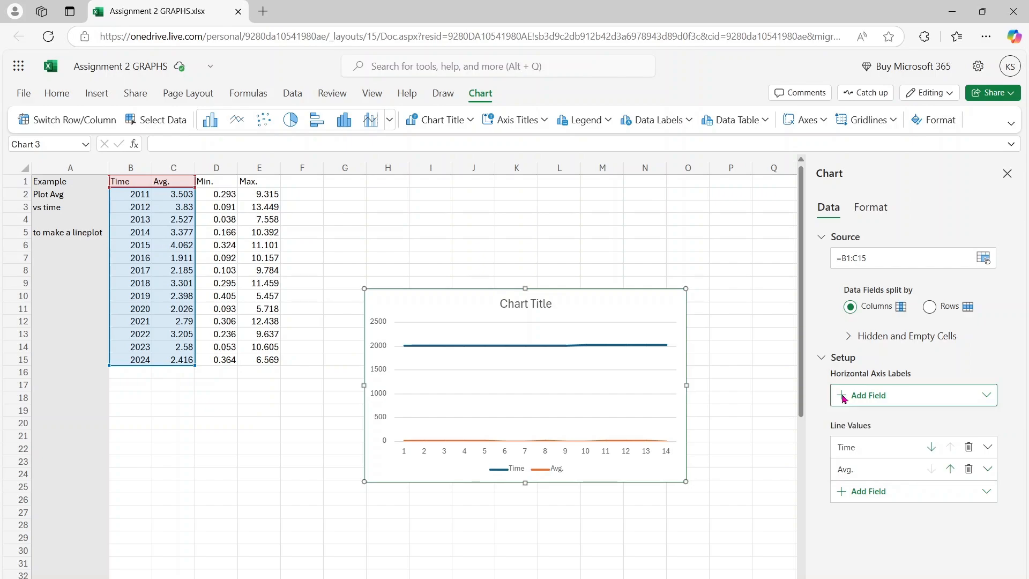
{"action": "left_click", "coordinate": [844, 398]}
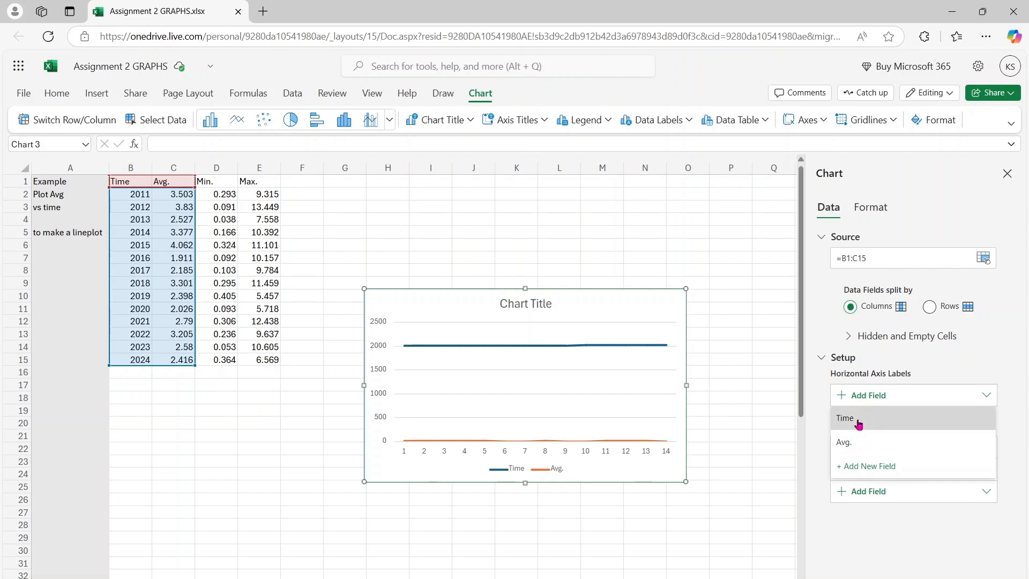
{"action": "left_click", "coordinate": [858, 421]}
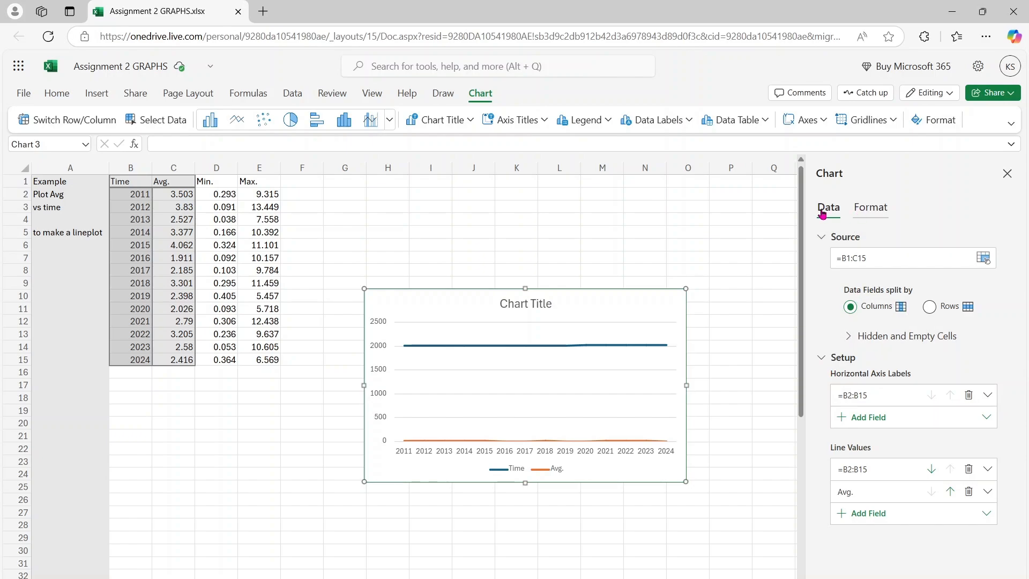
{"action": "left_click", "coordinate": [379, 394]}
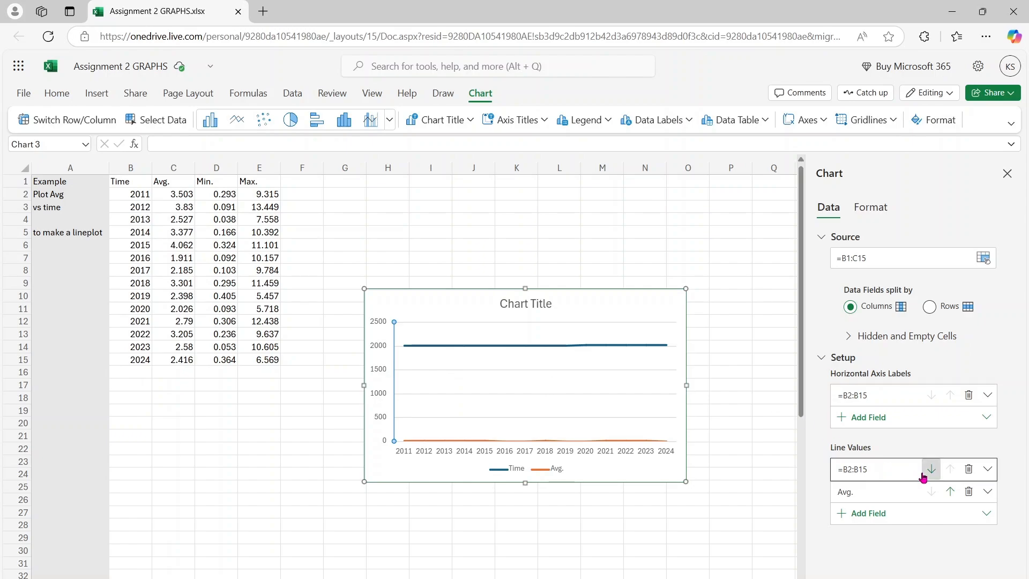
{"action": "left_click", "coordinate": [969, 470]}
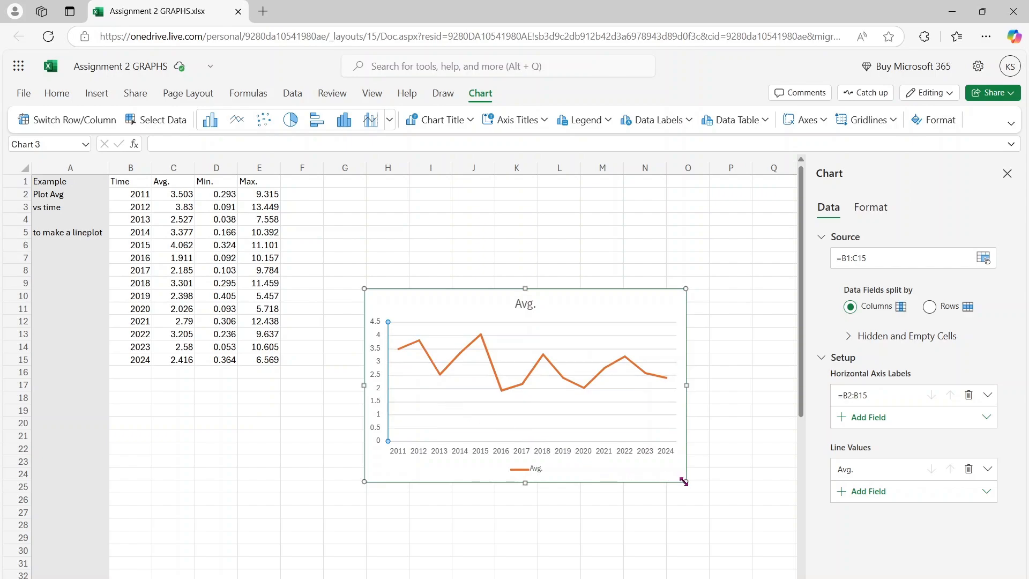
Enlarge the Avg. line chart and move it up beside the data table, over columns F to O.
{"action": "left_click_drag", "start_coordinate": [684, 481], "coordinate": [772, 506]}
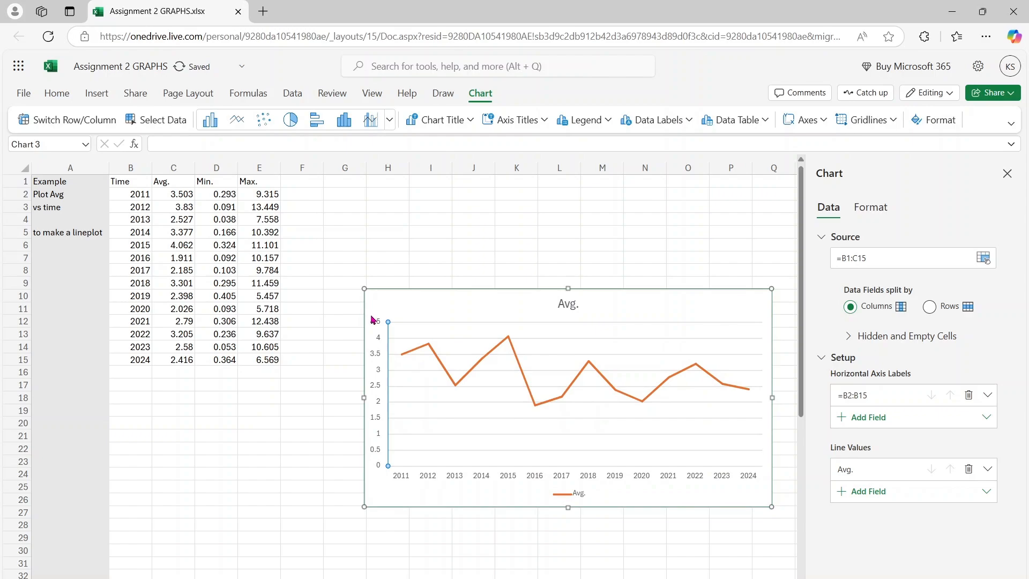
{"action": "left_click_drag", "start_coordinate": [377, 299], "coordinate": [317, 231]}
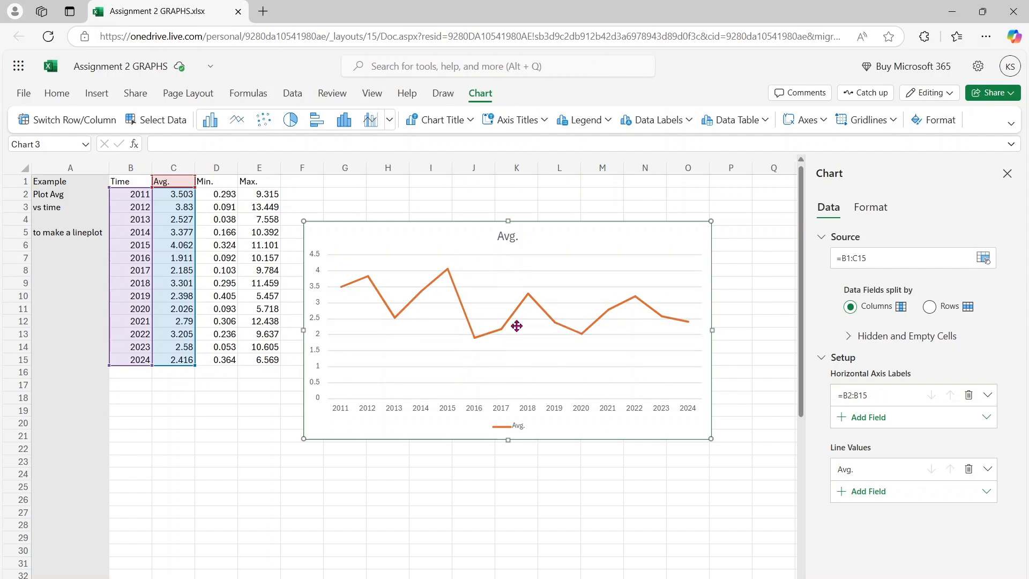
Hide the legend of the Avg. line chart and turn on its horizontal axis title.
{"action": "left_click", "coordinate": [861, 218]}
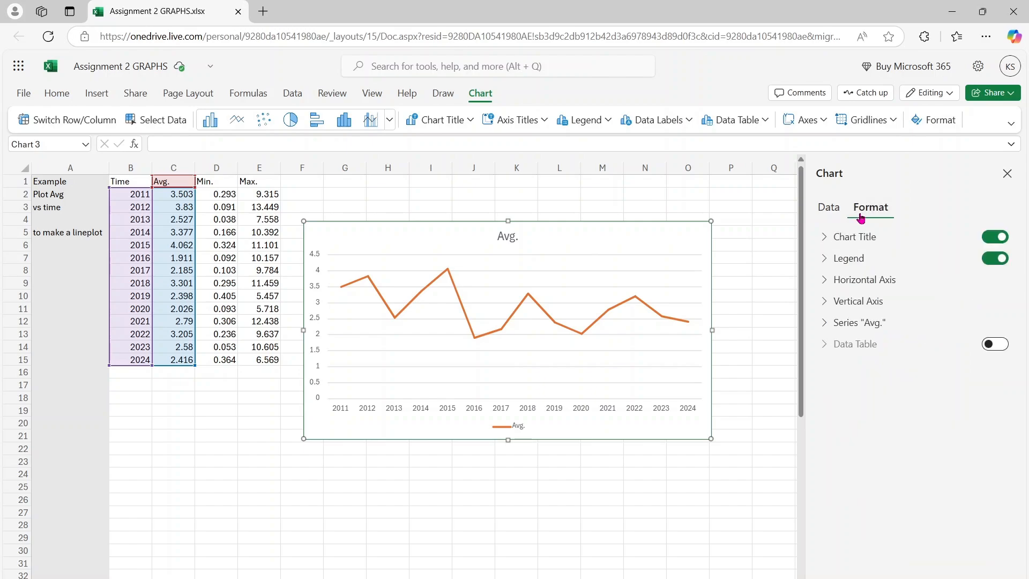
{"action": "left_click", "coordinate": [986, 263]}
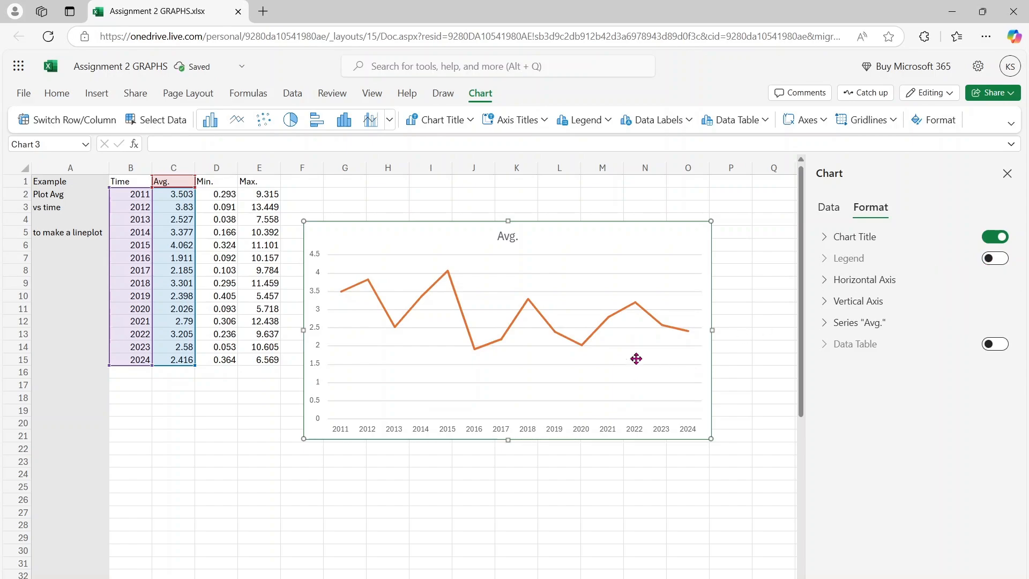
{"action": "left_click", "coordinate": [826, 280]}
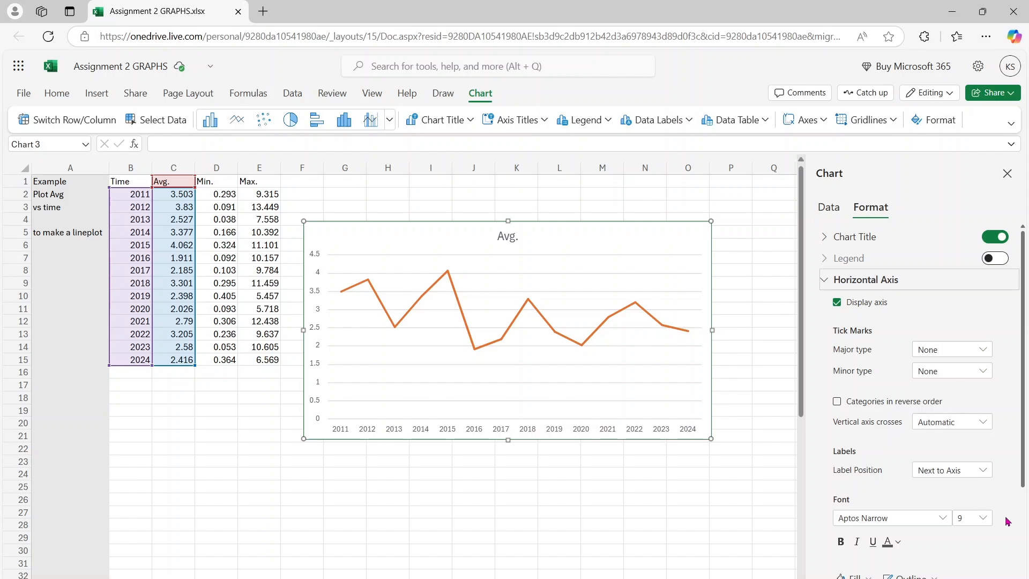
{"action": "left_click", "coordinate": [1024, 531]}
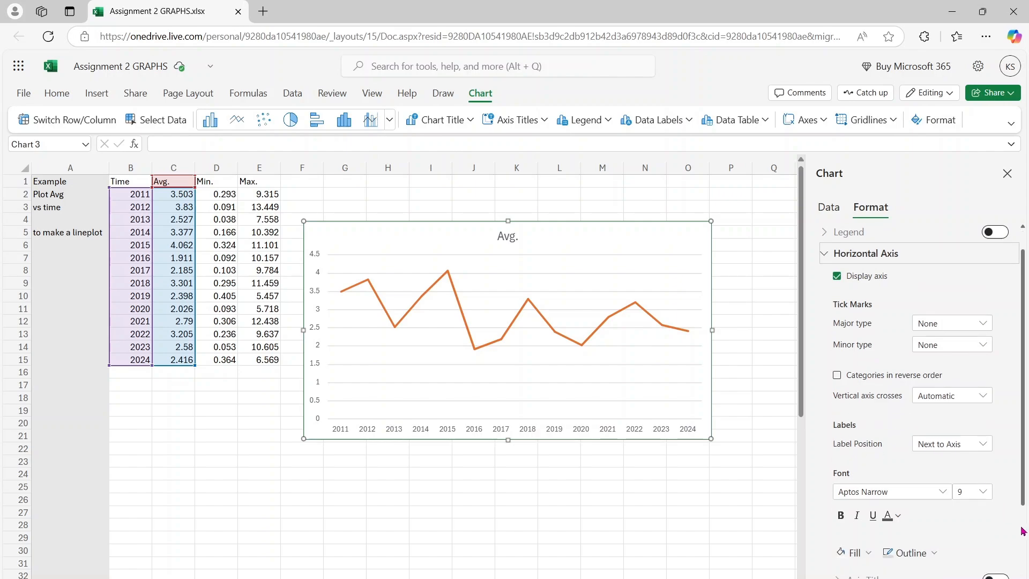
{"action": "left_click_drag", "start_coordinate": [1023, 531], "coordinate": [999, 439]}
{"action": "scroll", "coordinate": [999, 482], "scroll_direction": "down", "scroll_amount": 3}
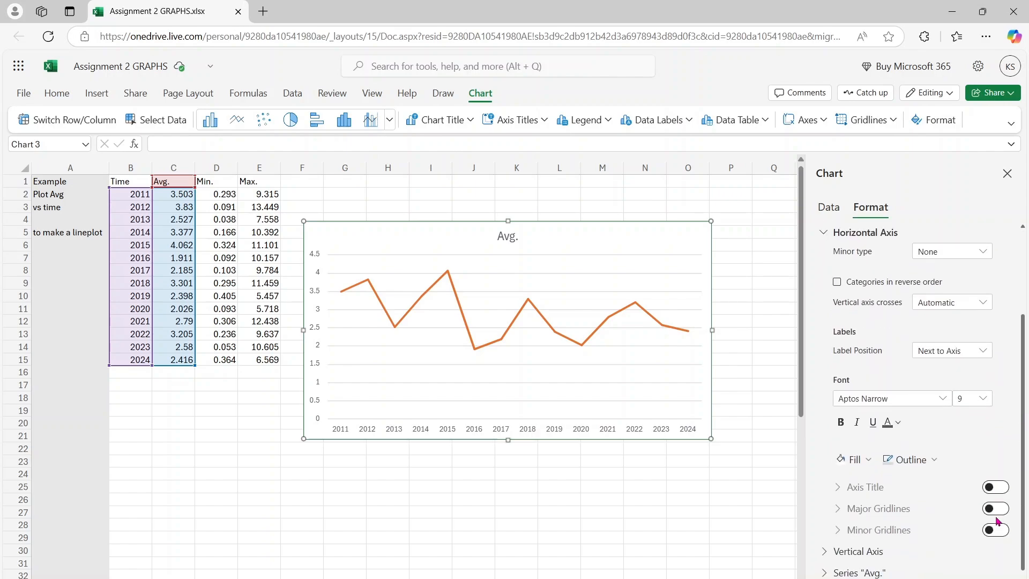
{"action": "left_click", "coordinate": [995, 487]}
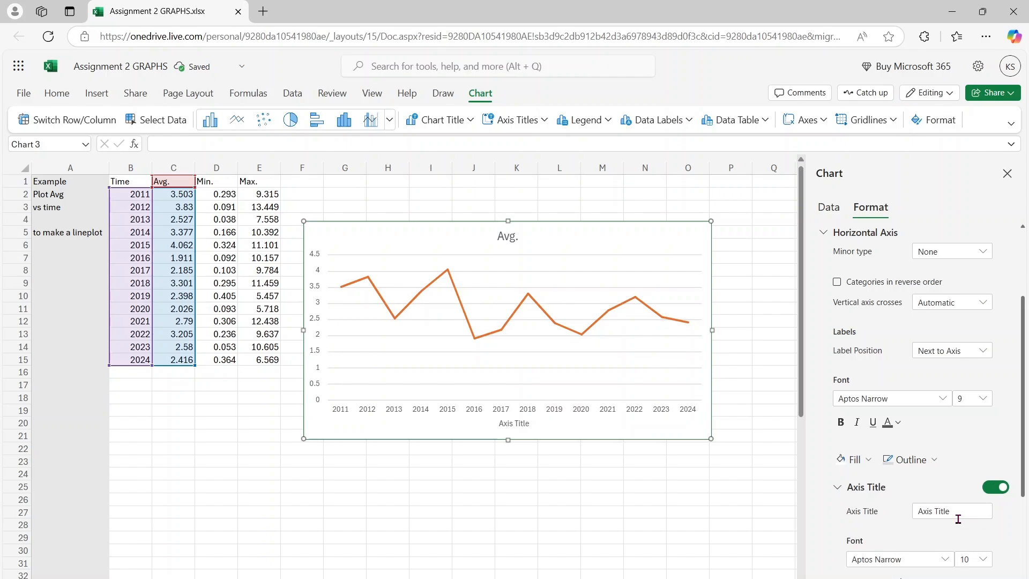
Set the horizontal axis title to "Year".
{"action": "double_click", "coordinate": [954, 513]}
{"action": "left_click_drag", "start_coordinate": [960, 514], "coordinate": [898, 518]}
{"action": "type", "text": "Tim"}
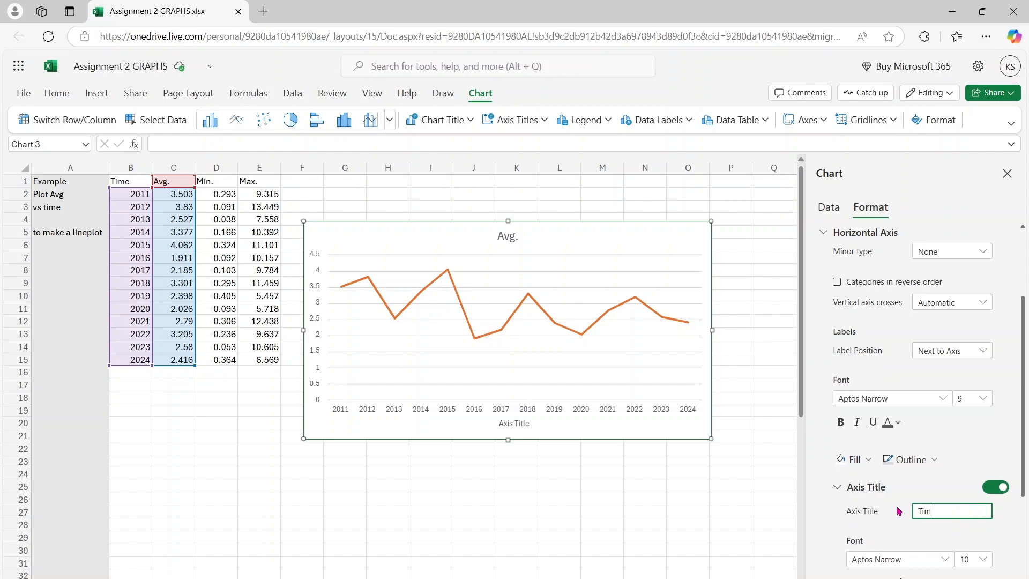
{"action": "type", "text": "e in Year"}
{"action": "key", "text": "BackSpace"}
{"action": "key", "text": "BackSpace"}
{"action": "key", "text": "BackSpace"}
{"action": "key", "text": "BackSpace"}
Change the line chart's title to "Avg. Rainfall".
{"action": "left_click", "coordinate": [503, 247]}
{"action": "double_click", "coordinate": [504, 247]}
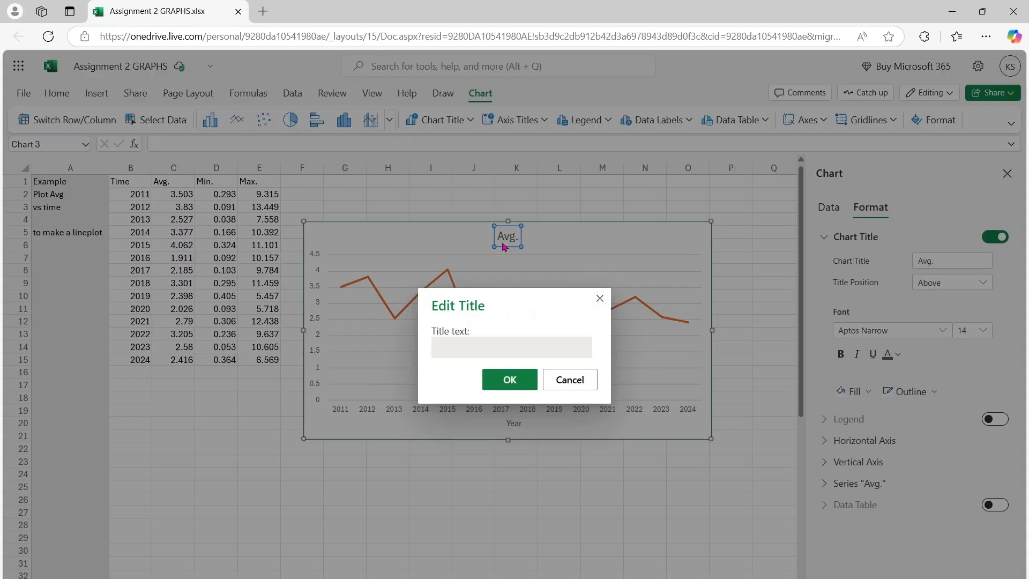
{"action": "left_click", "coordinate": [479, 358]}
{"action": "type", "text": "Rainfall"}
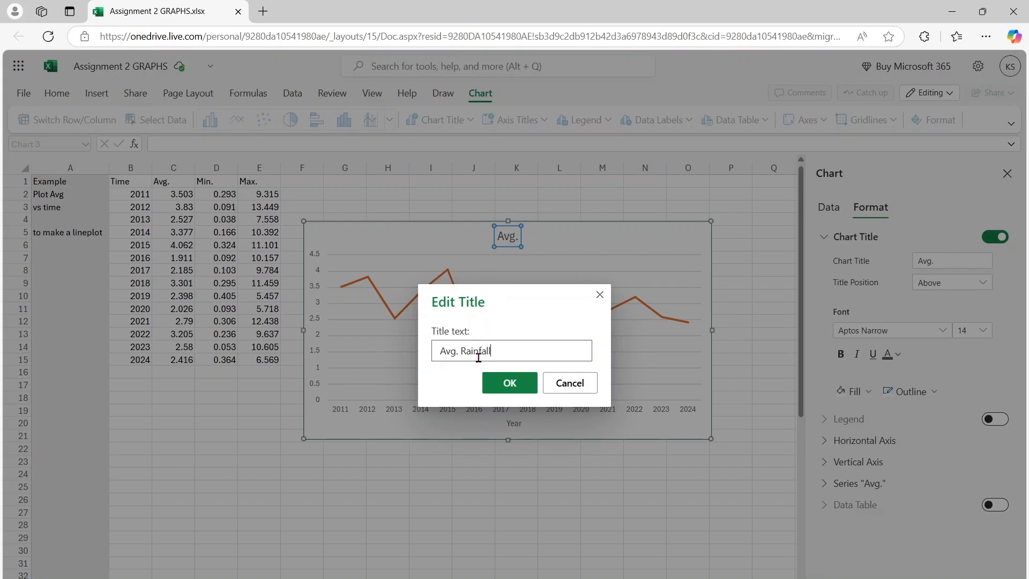
{"action": "left_click", "coordinate": [504, 385]}
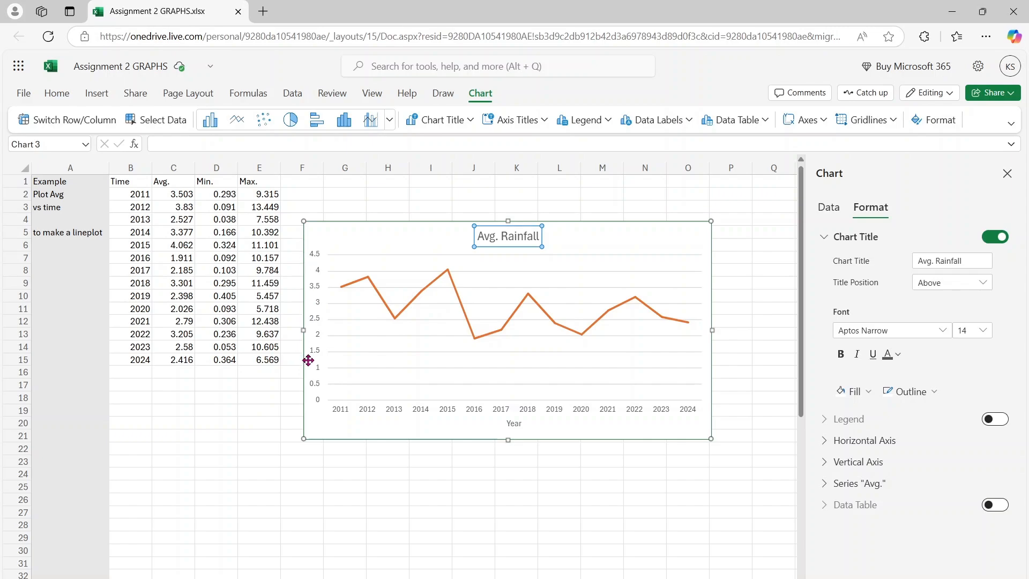
Turn on the axis title for the line chart's vertical axis, keeping the axis displayed.
{"action": "left_click", "coordinate": [320, 429]}
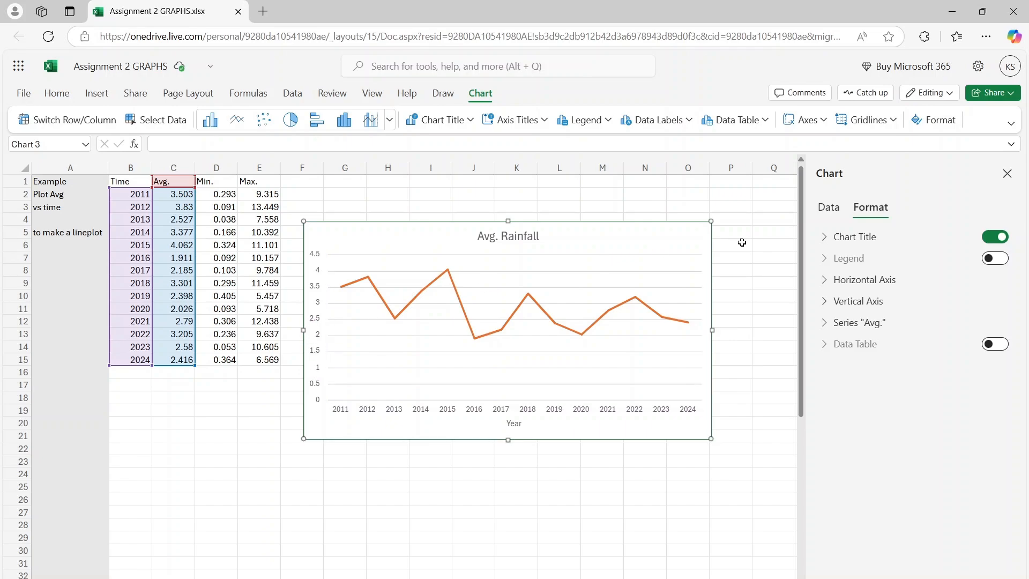
{"action": "left_click", "coordinate": [826, 304]}
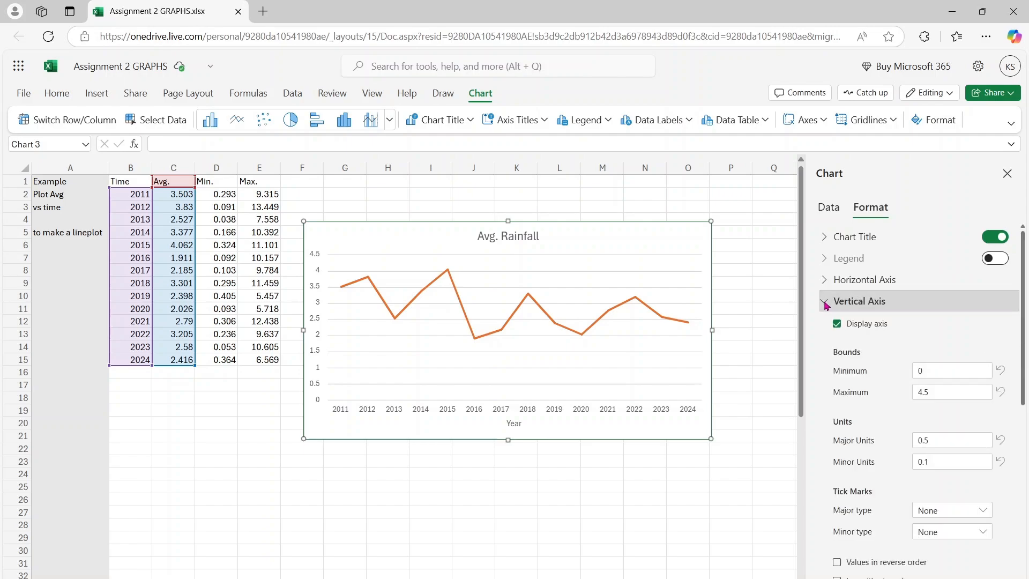
{"action": "left_click", "coordinate": [837, 322]}
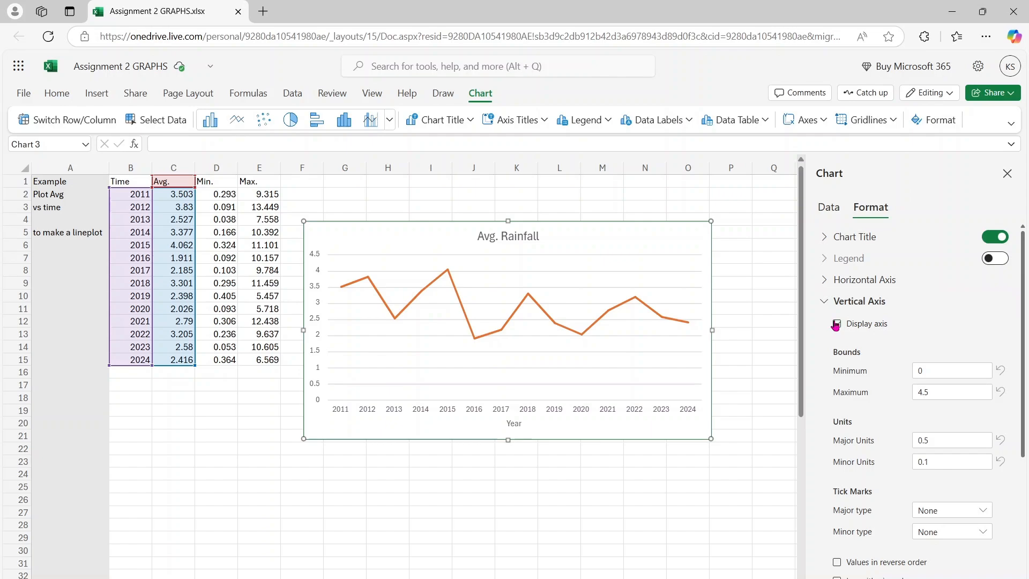
{"action": "left_click", "coordinate": [837, 324]}
{"action": "left_click", "coordinate": [1025, 536]}
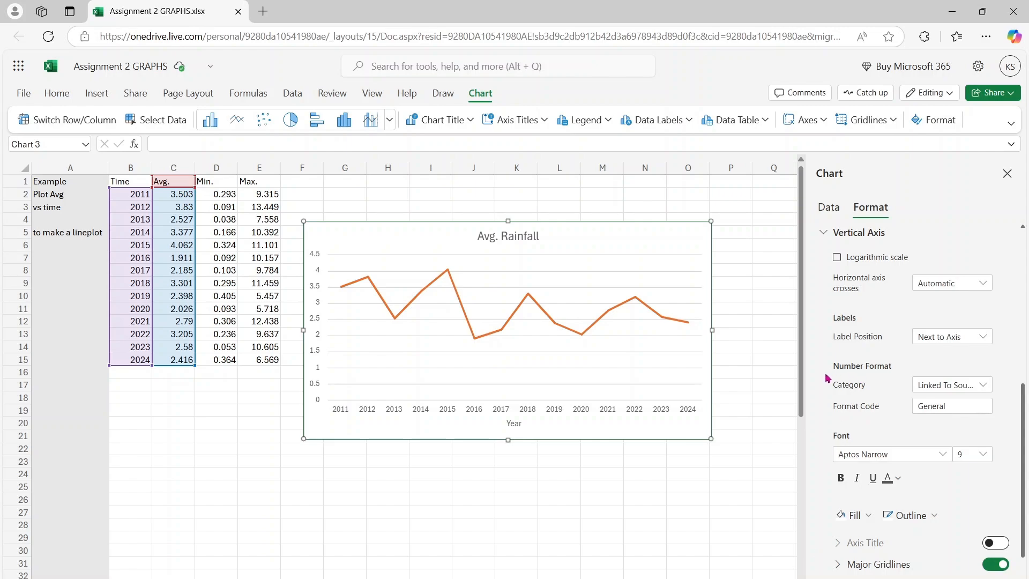
{"action": "left_click", "coordinate": [996, 542]}
Set the vertical axis title to "Avg Rainfall Amount".
{"action": "double_click", "coordinate": [961, 565]}
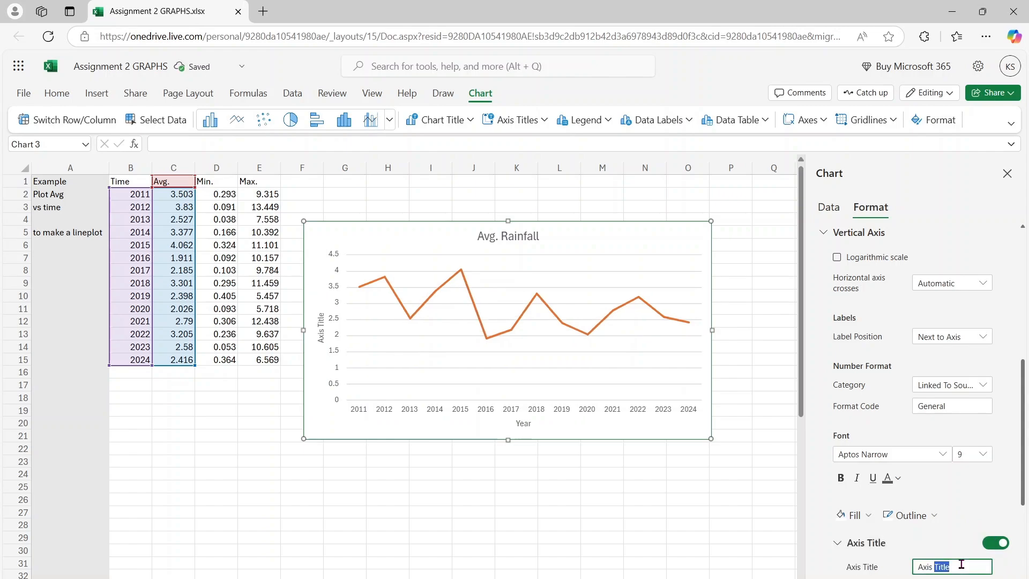
{"action": "key", "text": "BackSpace"}
{"action": "type", "text": "R"}
{"action": "key", "text": "BackSpace"}
{"action": "key", "text": "BackSpace"}
{"action": "key", "text": "BackSpace"}
{"action": "key", "text": "BackSpace"}
{"action": "type", "text": "Avg Rainfall Amount"}
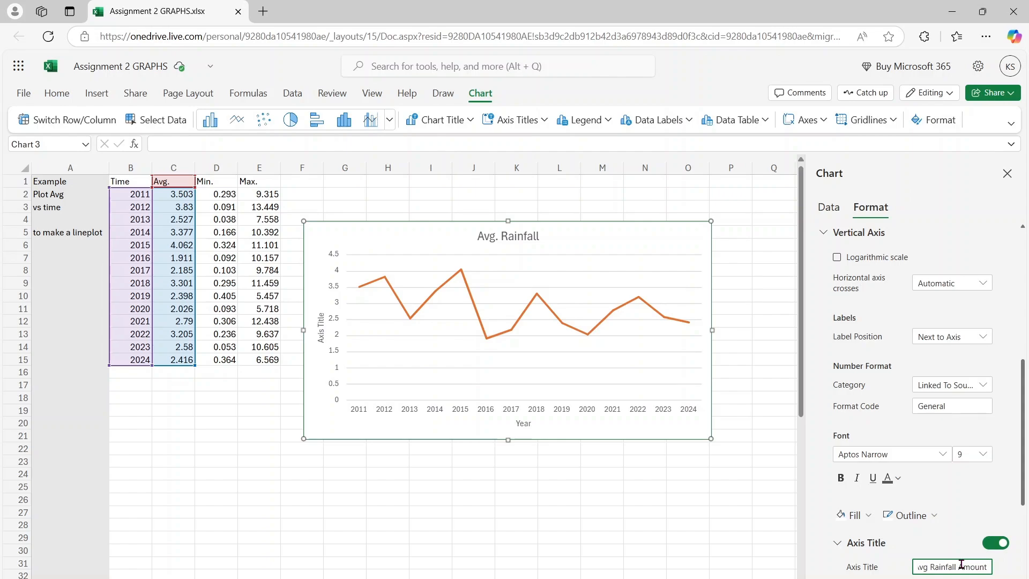
{"action": "key", "text": "Return"}
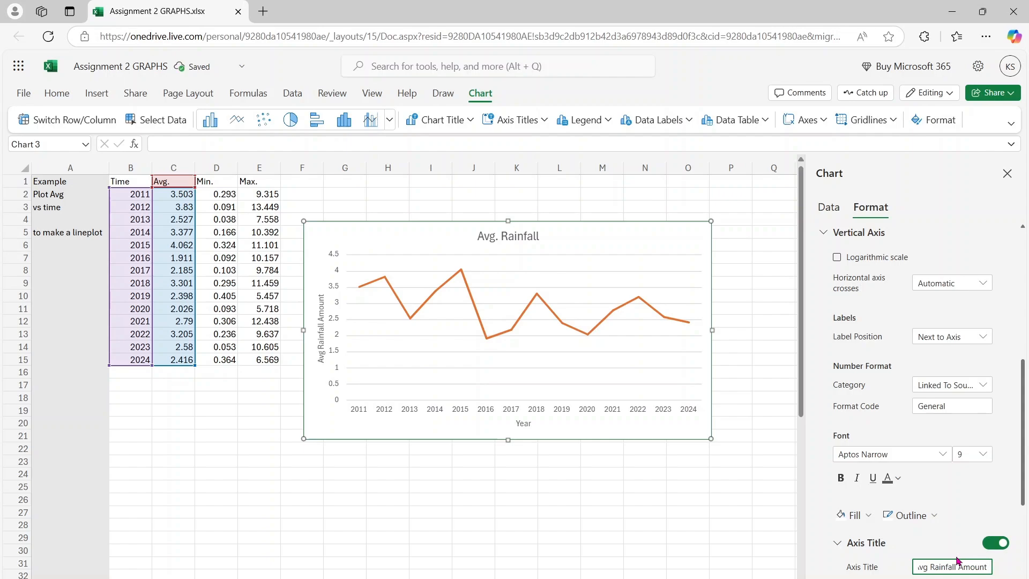
Change the outline color of the Avg. line series to dark blue and deselect the chart.
{"action": "left_click", "coordinate": [588, 333]}
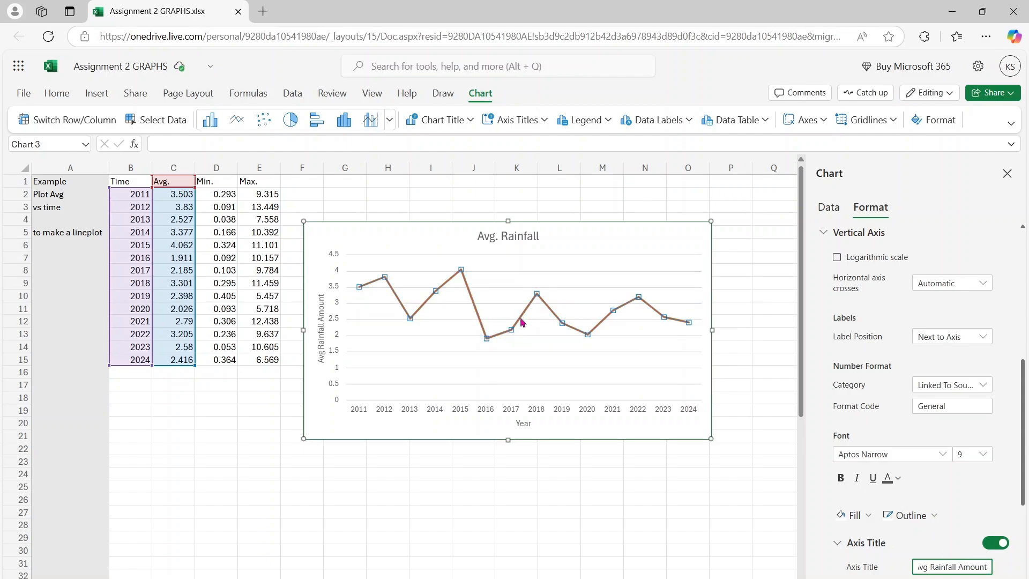
{"action": "left_click", "coordinate": [522, 323]}
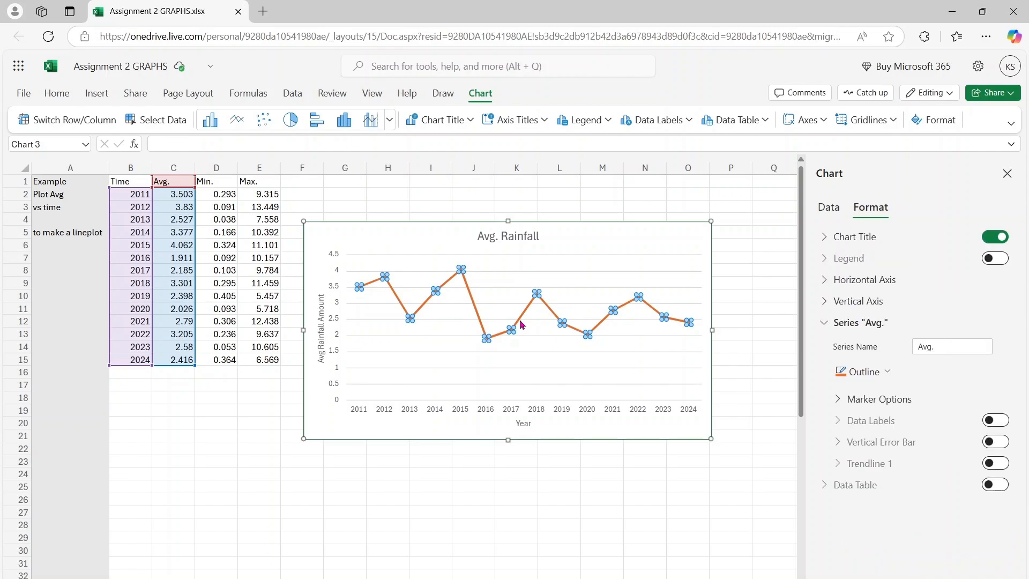
{"action": "left_click", "coordinate": [887, 372]}
{"action": "left_click", "coordinate": [888, 433]}
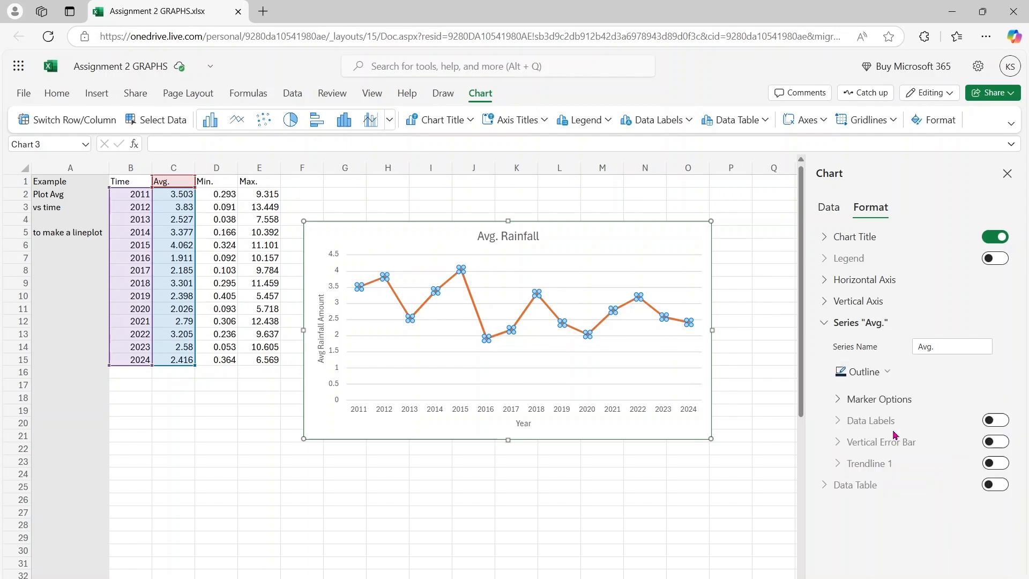
{"action": "left_click", "coordinate": [668, 488]}
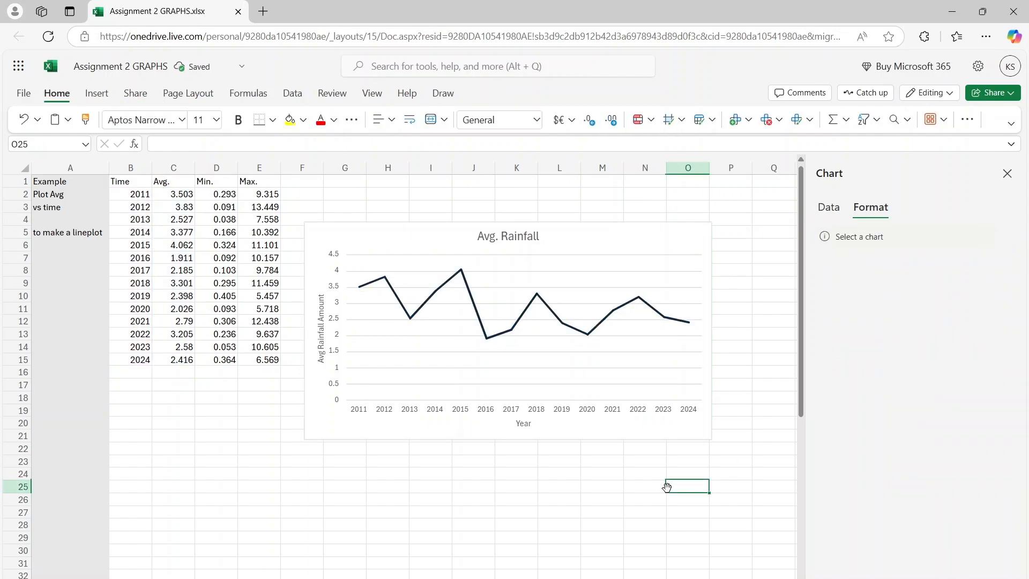
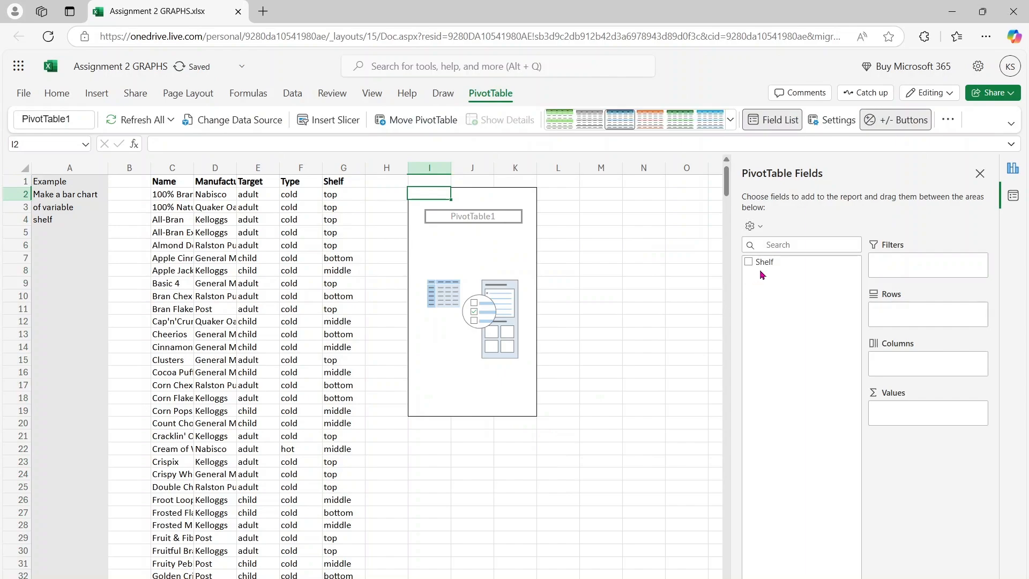
Add the Shelf field to both the rows and the values of the PivotTable to count cereals per shelf.
{"action": "left_click_drag", "start_coordinate": [765, 263], "coordinate": [880, 314]}
{"action": "left_click_drag", "start_coordinate": [773, 262], "coordinate": [905, 409]}
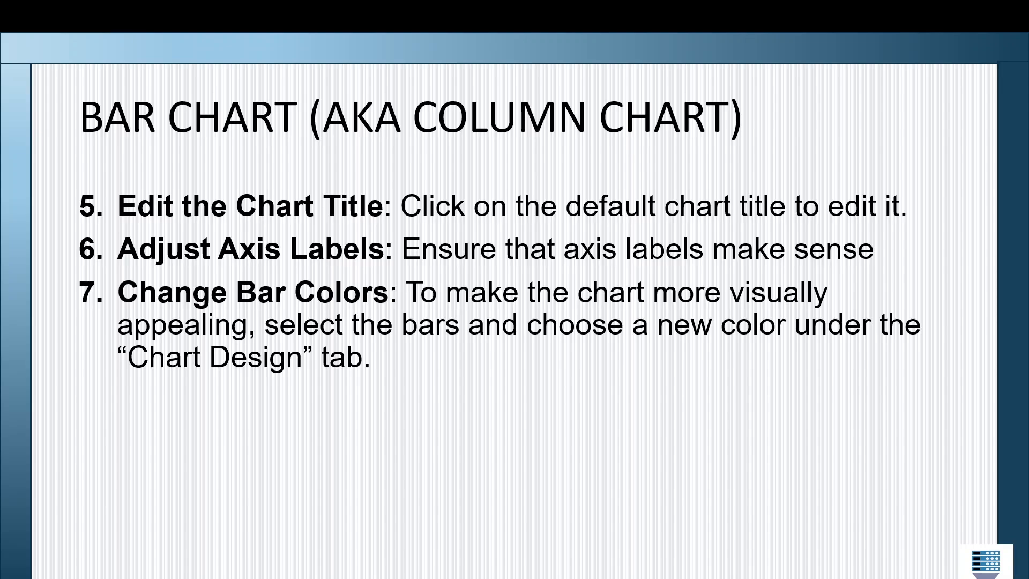
{"action": "key", "text": "Right"}
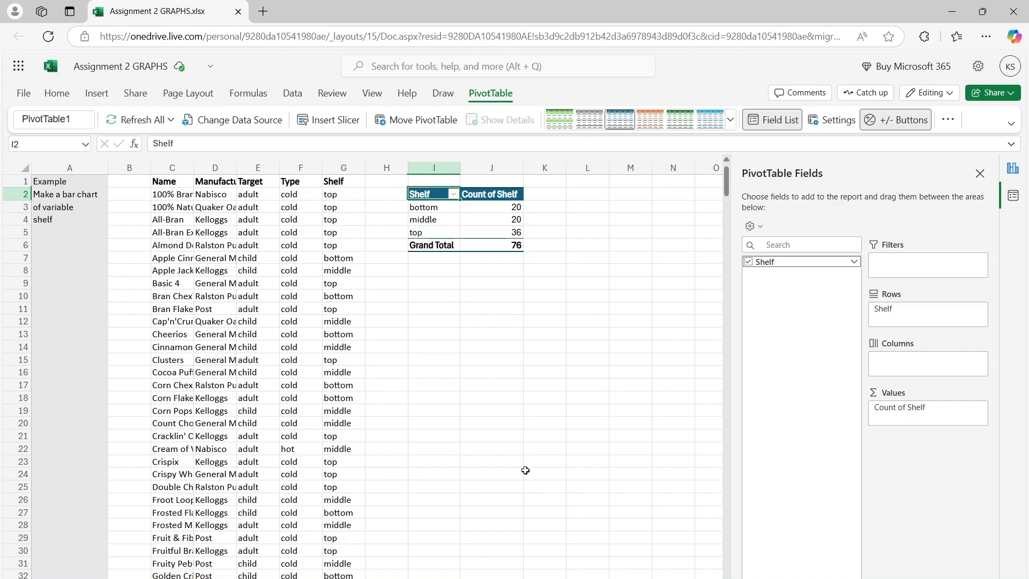
Insert a clustered column chart from the bottom, middle and top shelf counts in I3:J5 of the PivotTable.
{"action": "left_click", "coordinate": [488, 235]}
{"action": "left_click_drag", "start_coordinate": [488, 234], "coordinate": [441, 207]}
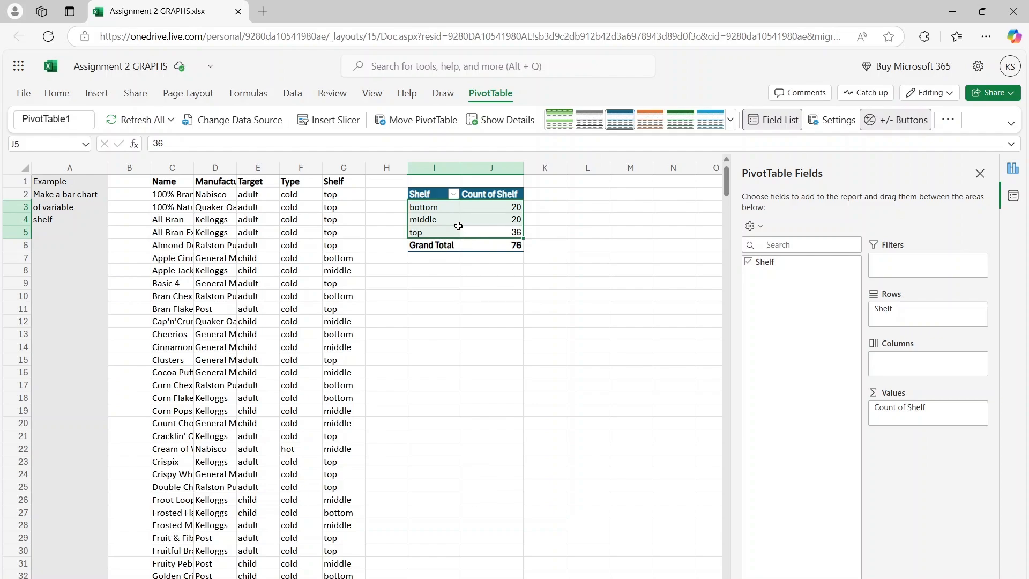
{"action": "left_click", "coordinate": [95, 93]}
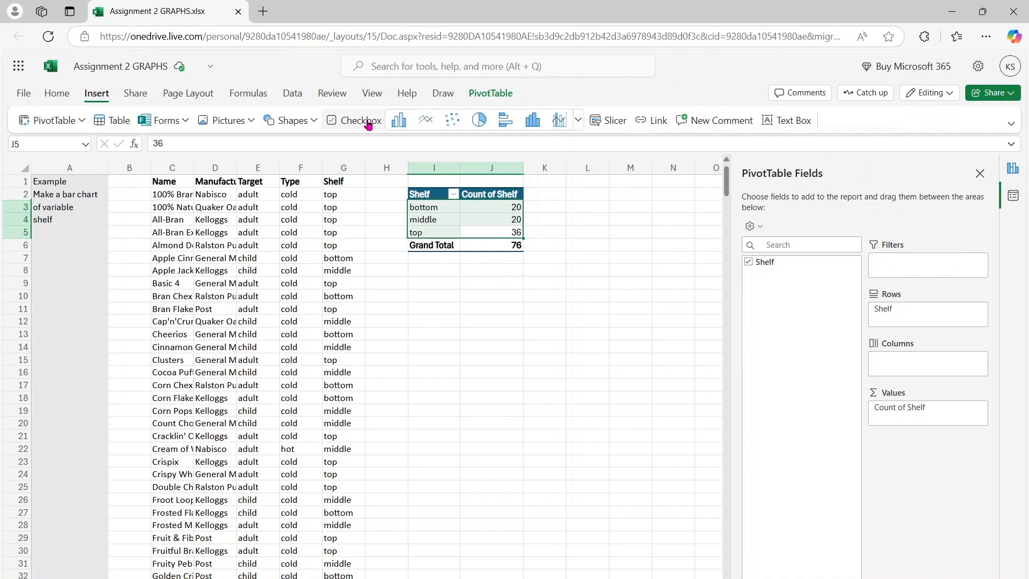
{"action": "left_click", "coordinate": [579, 121]}
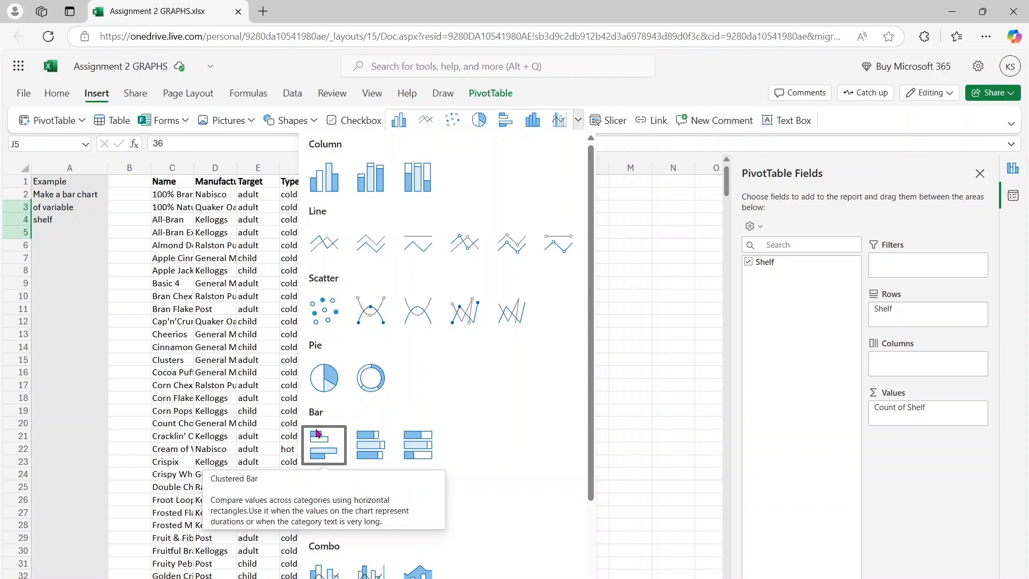
{"action": "left_click", "coordinate": [328, 183]}
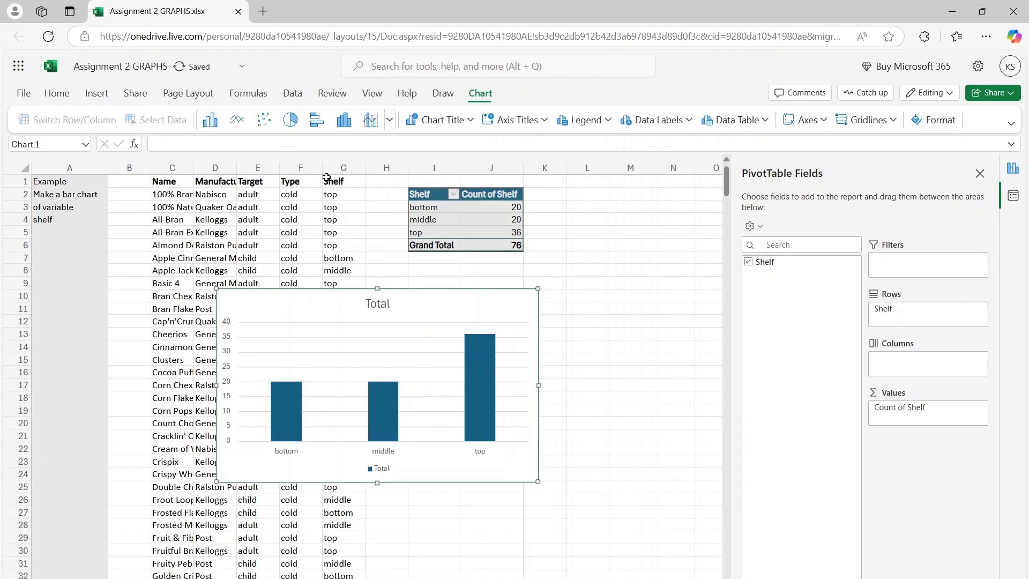
Move the column chart below the PivotTable, over columns H to O, and close the PivotChart field list.
{"action": "left_click_drag", "start_coordinate": [288, 309], "coordinate": [451, 305]}
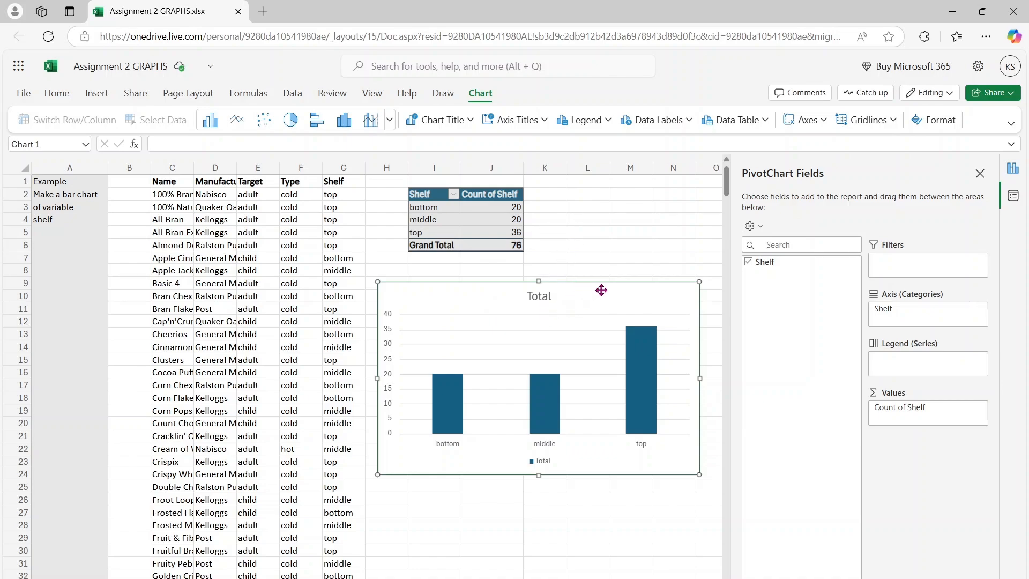
{"action": "left_click", "coordinate": [980, 173]}
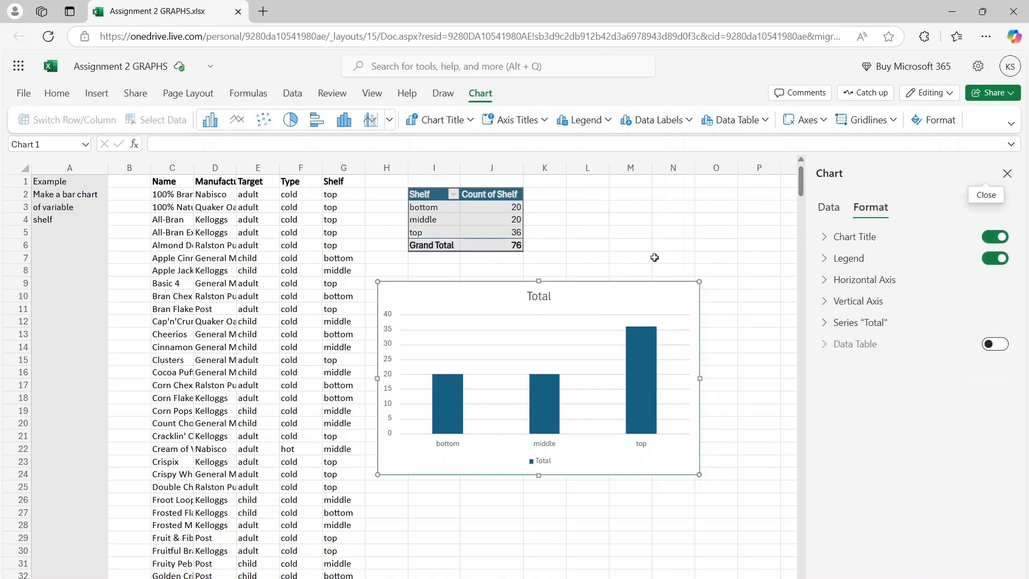
{"action": "left_click_drag", "start_coordinate": [495, 306], "coordinate": [509, 307]}
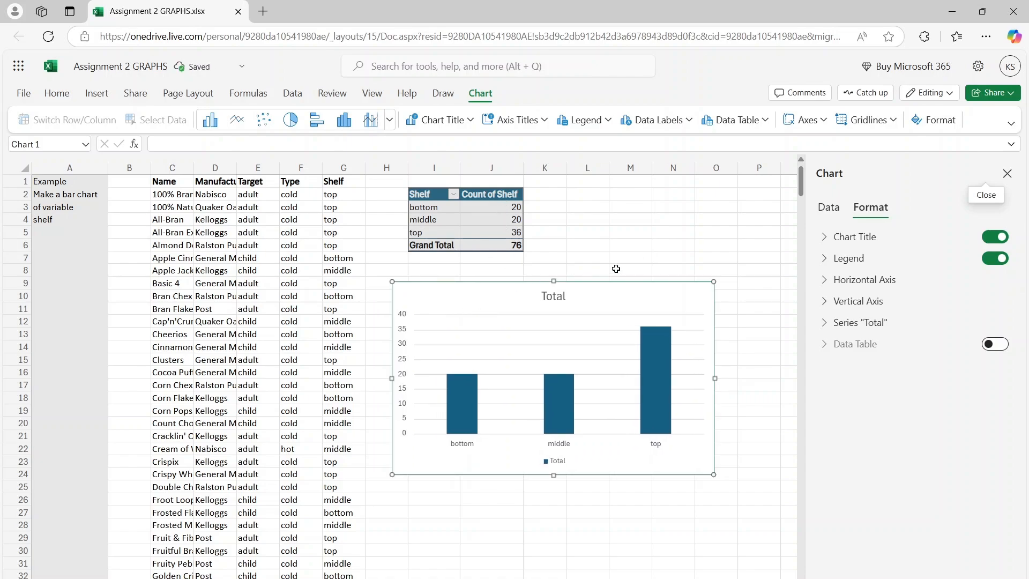
Change the column chart's title to "Shelf" and hide its legend.
{"action": "double_click", "coordinate": [567, 309]}
{"action": "double_click", "coordinate": [507, 349]}
{"action": "type", "text": "Shelf"}
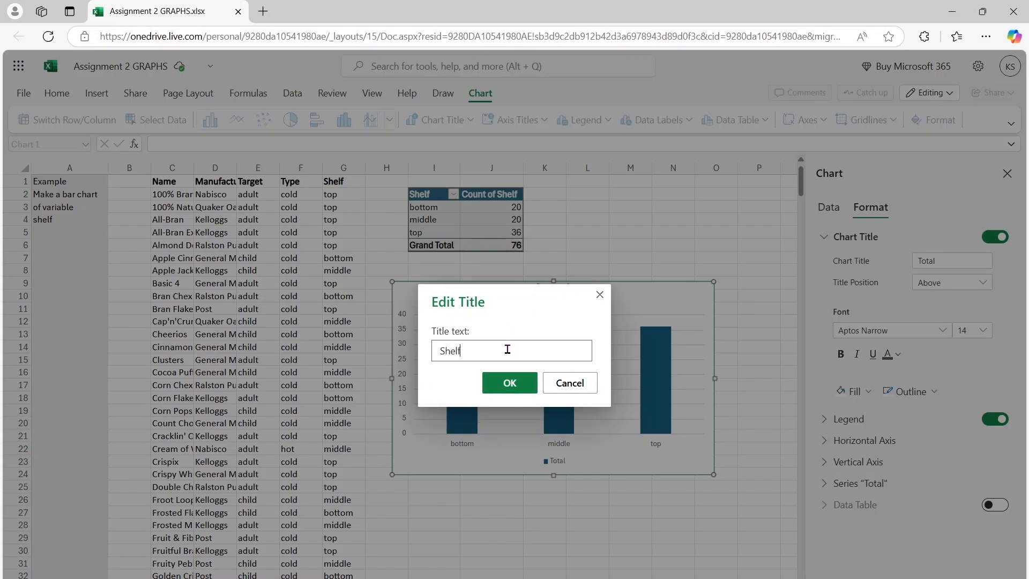
{"action": "key", "text": "Return"}
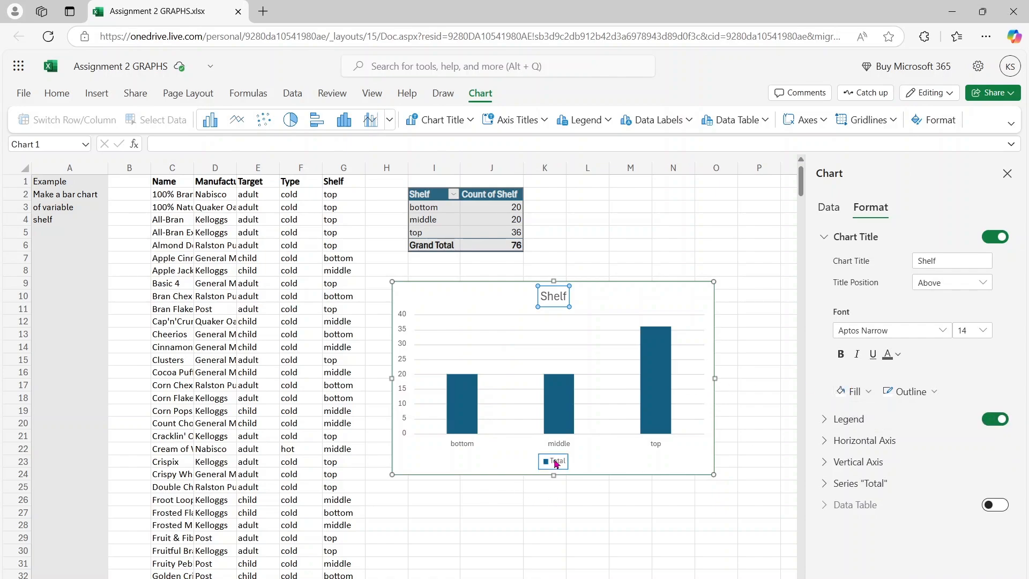
{"action": "left_click", "coordinate": [996, 419]}
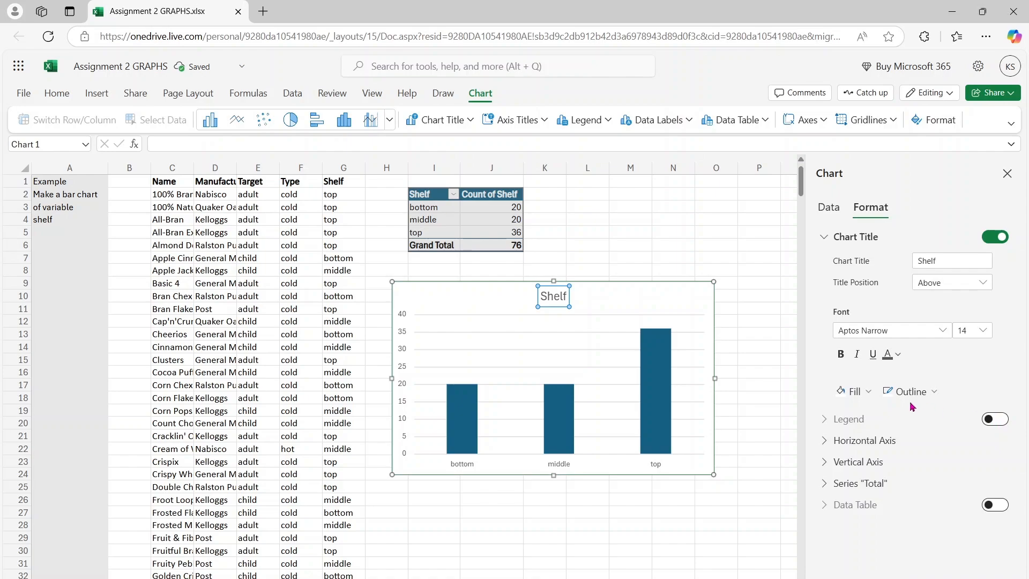
Change the fill of all columns in the Shelf chart to the dark green theme color.
{"action": "left_click", "coordinate": [866, 392]}
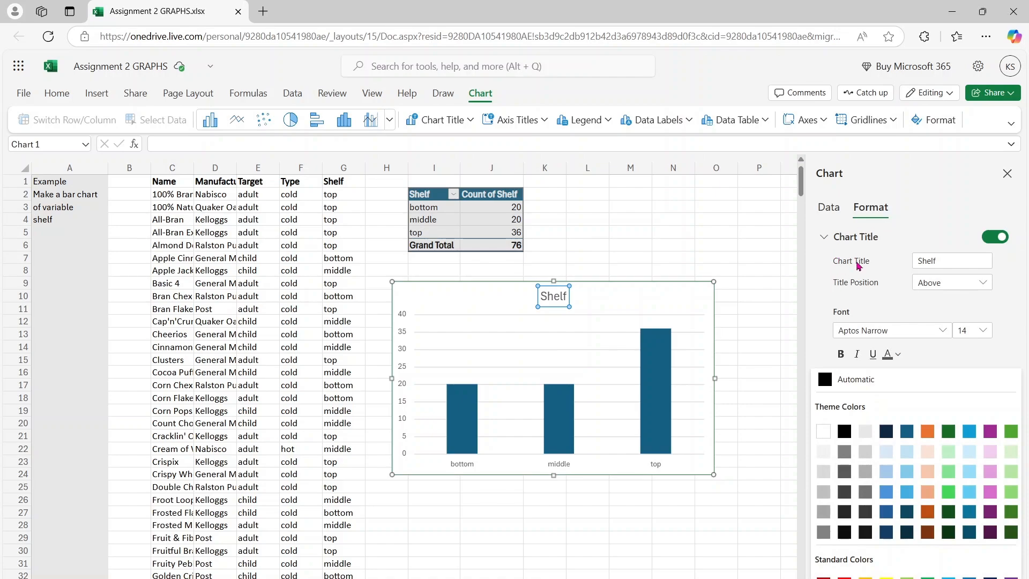
{"action": "left_click", "coordinate": [917, 299]}
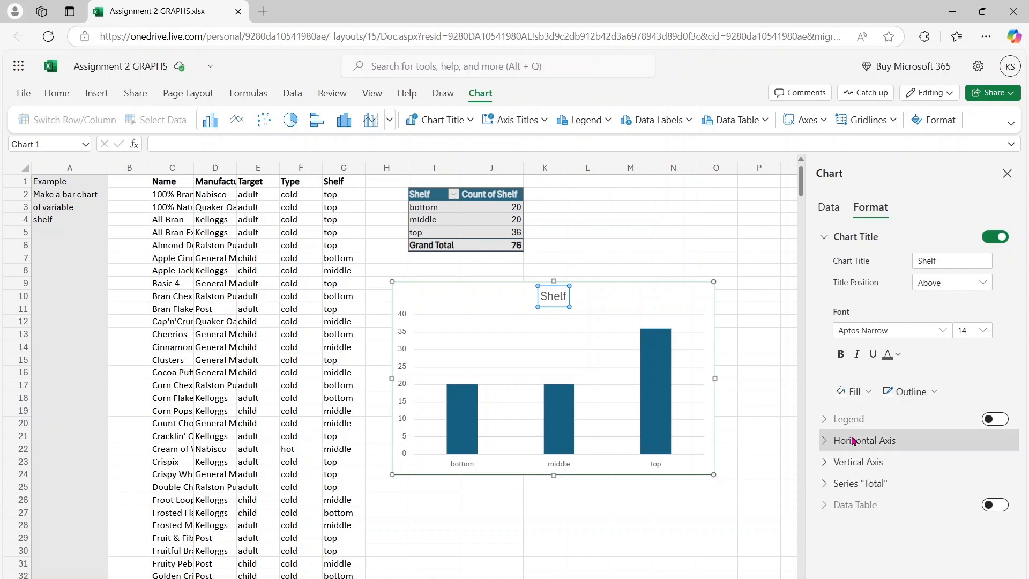
{"action": "left_click", "coordinate": [659, 421]}
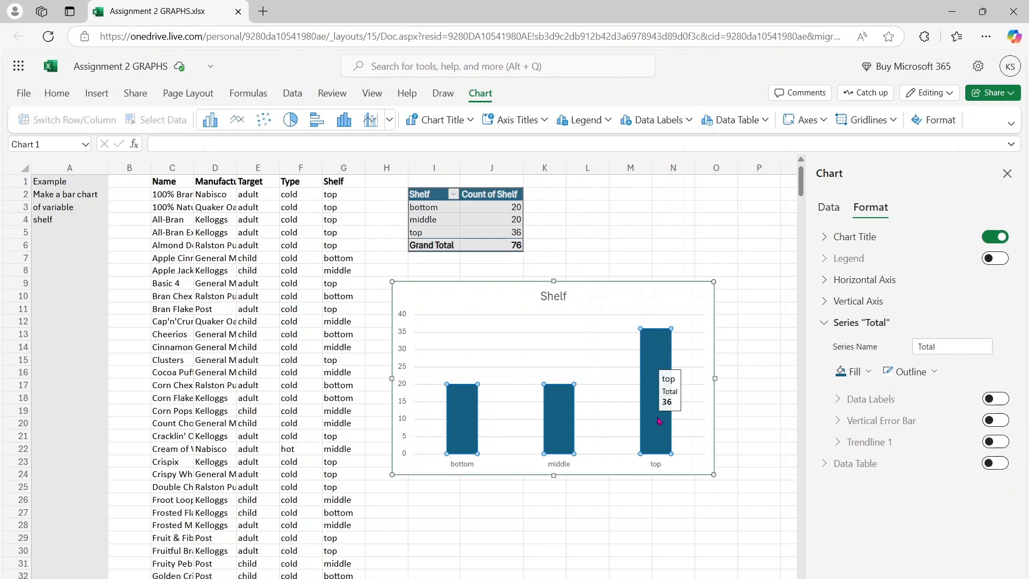
{"action": "left_click", "coordinate": [871, 376]}
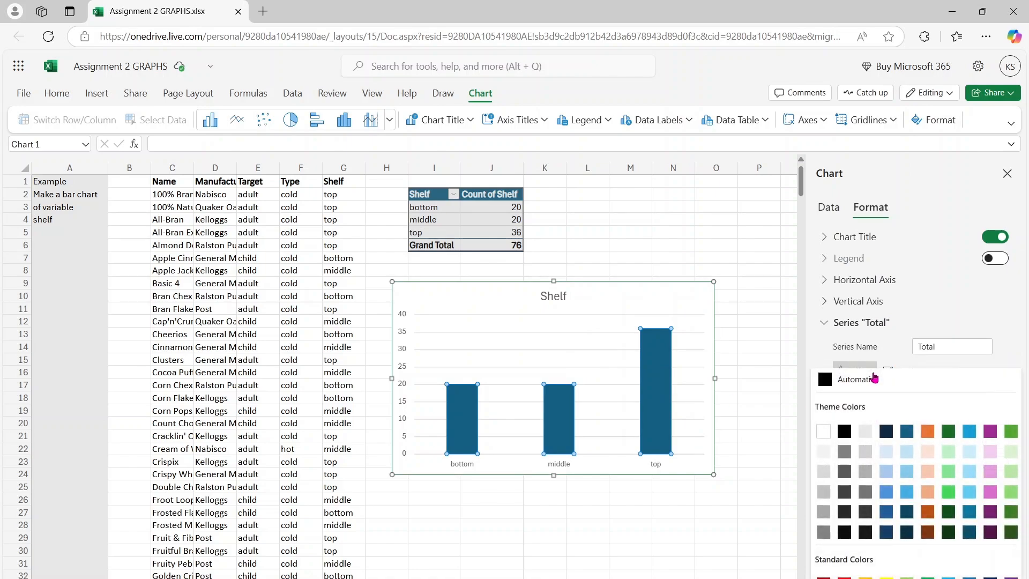
{"action": "left_click", "coordinate": [949, 432]}
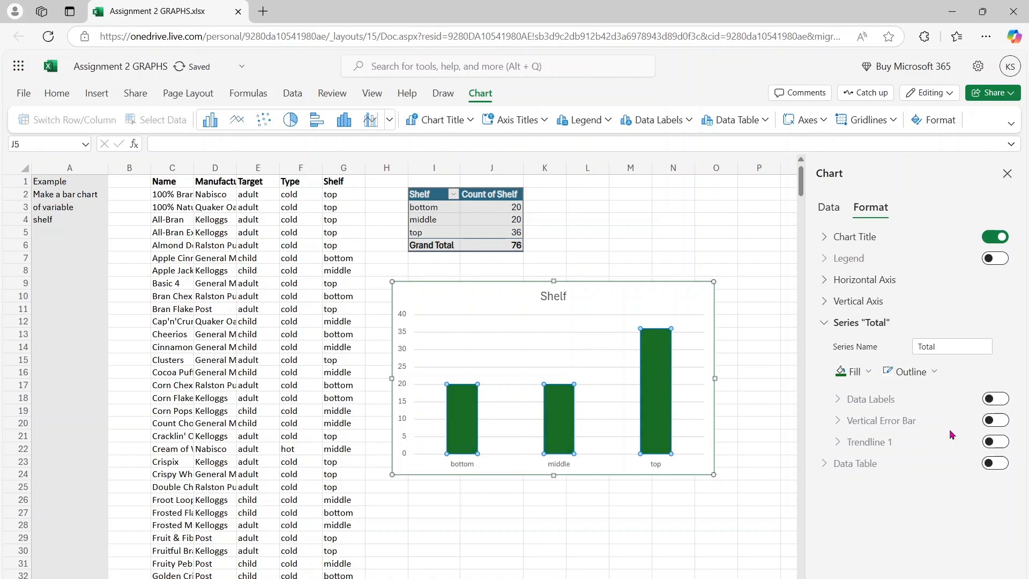
{"action": "left_click", "coordinate": [657, 538]}
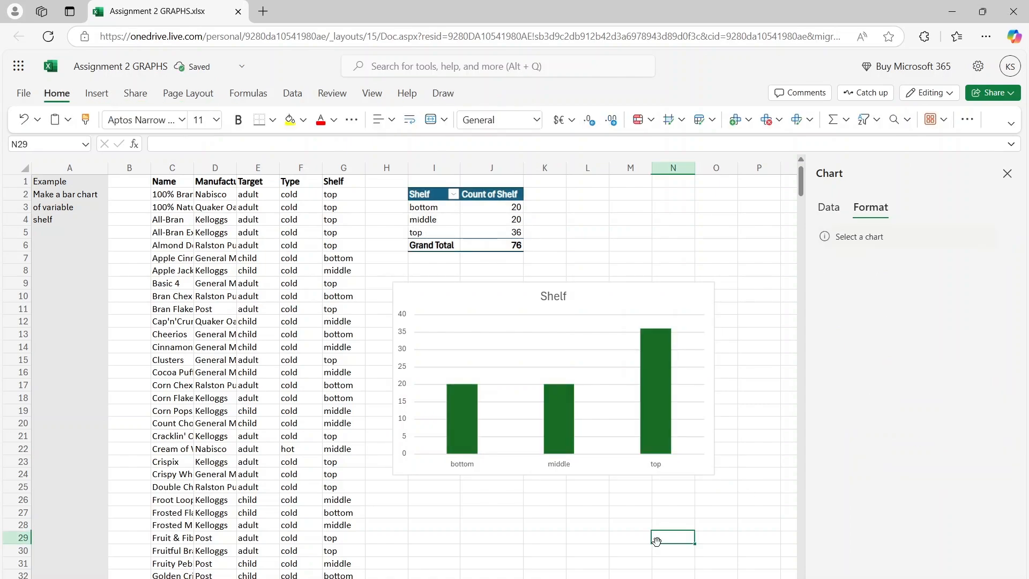
Add a vertical axis title reading "Count" to the Shelf column chart.
{"action": "left_click", "coordinate": [399, 322]}
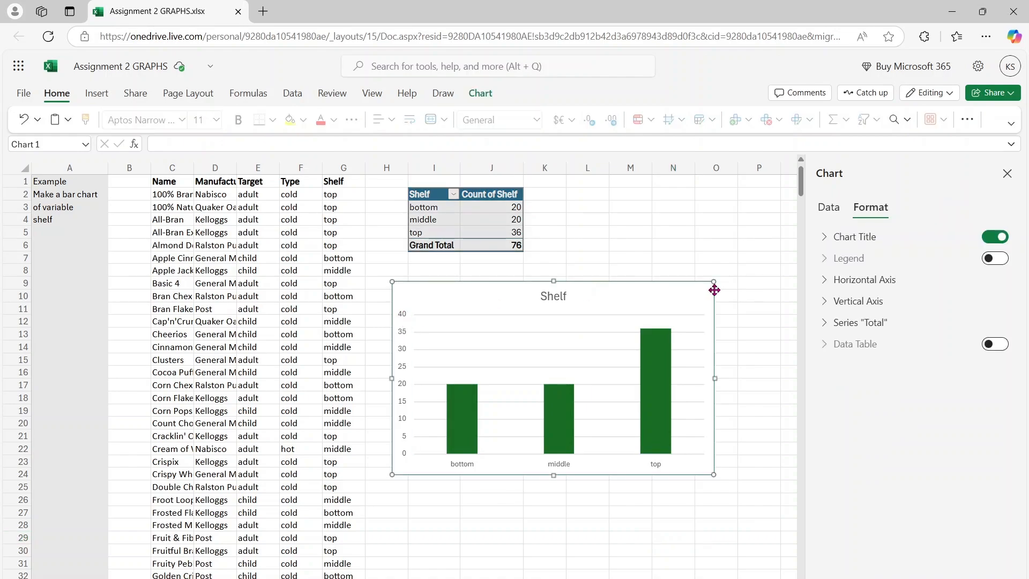
{"action": "left_click", "coordinate": [826, 300]}
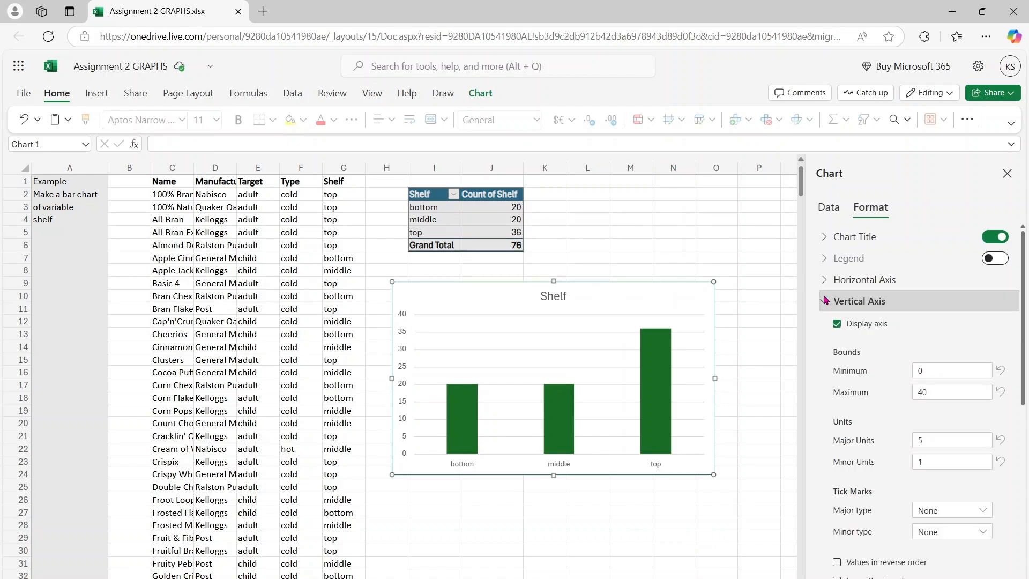
{"action": "left_click", "coordinate": [1023, 530]}
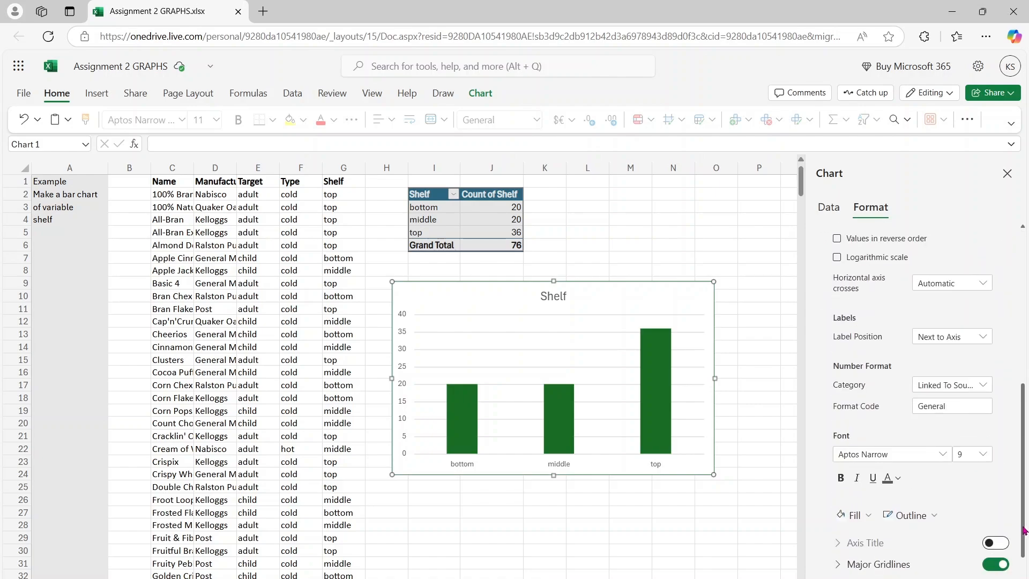
{"action": "left_click", "coordinate": [997, 543]}
{"action": "triple_click", "coordinate": [971, 559]}
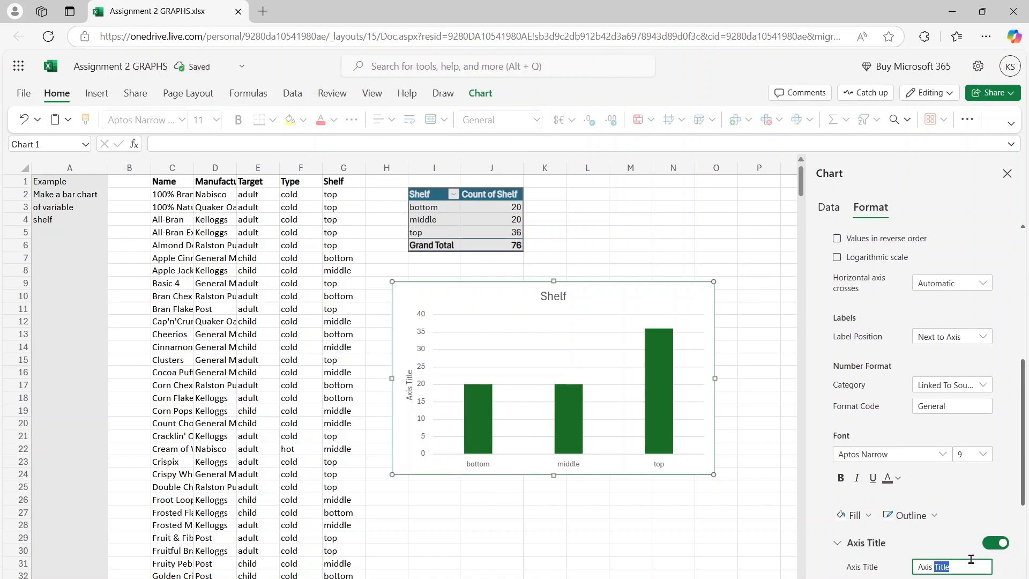
{"action": "type", "text": "Count"}
{"action": "key", "text": "Return"}
{"action": "left_click", "coordinate": [424, 296]}
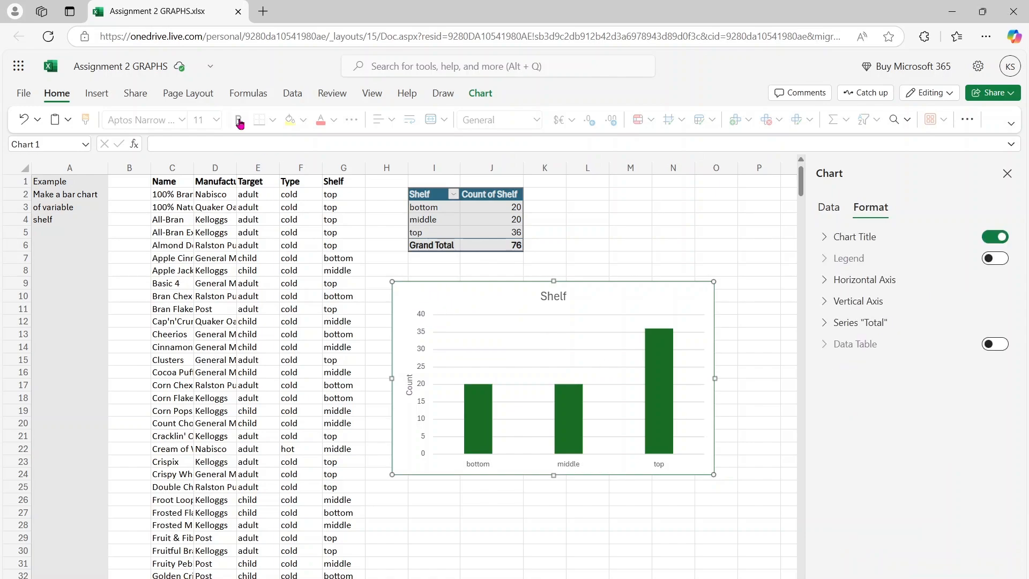
Insert a clustered bar chart from the shelf counts in I3:J5 and place it below the column chart.
{"action": "left_click", "coordinate": [97, 102]}
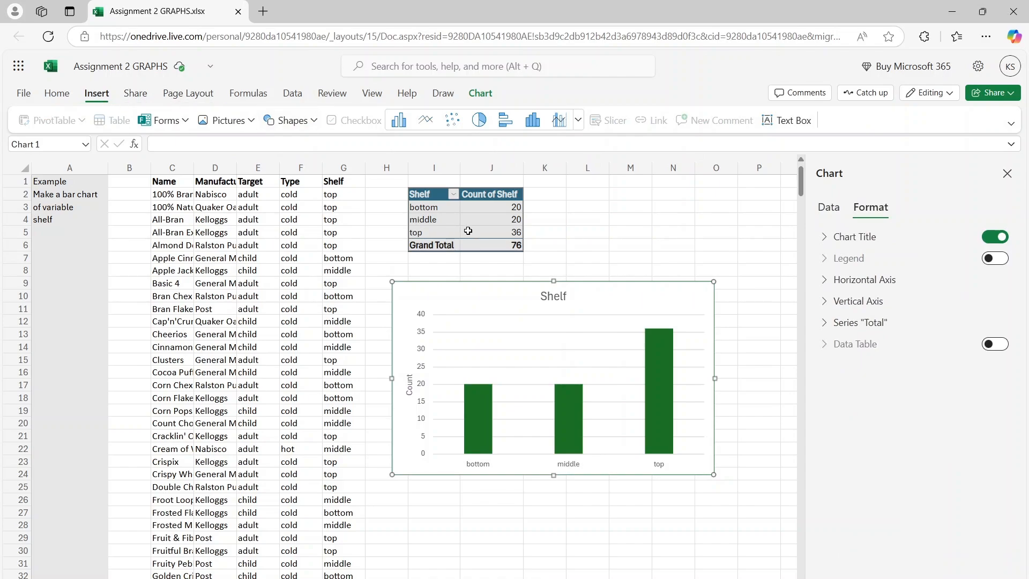
{"action": "left_click", "coordinate": [571, 236]}
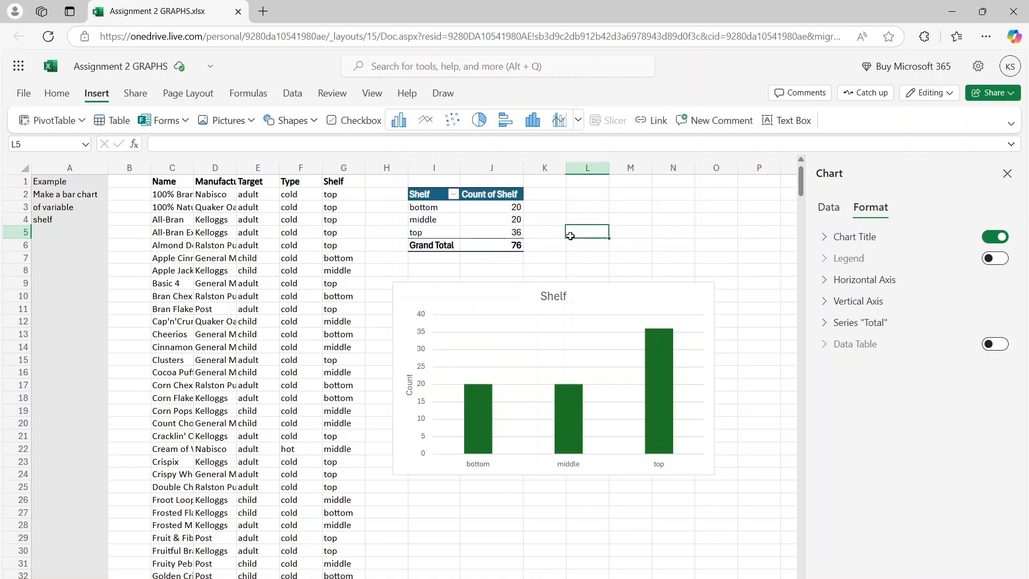
{"action": "left_click", "coordinate": [500, 236]}
{"action": "left_click_drag", "start_coordinate": [500, 237], "coordinate": [441, 211]}
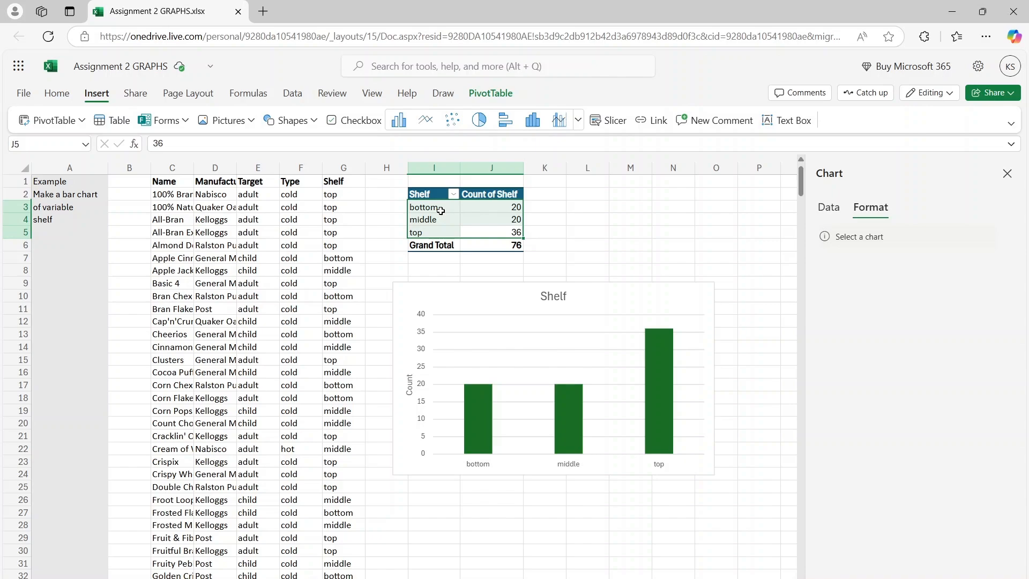
{"action": "left_click", "coordinate": [506, 119]}
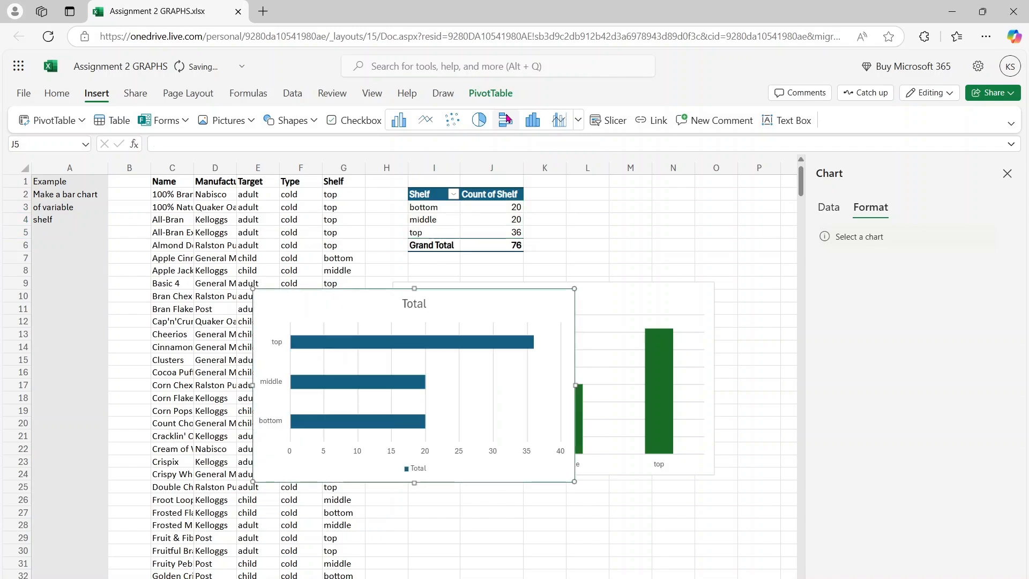
{"action": "left_click_drag", "start_coordinate": [349, 317], "coordinate": [475, 524]}
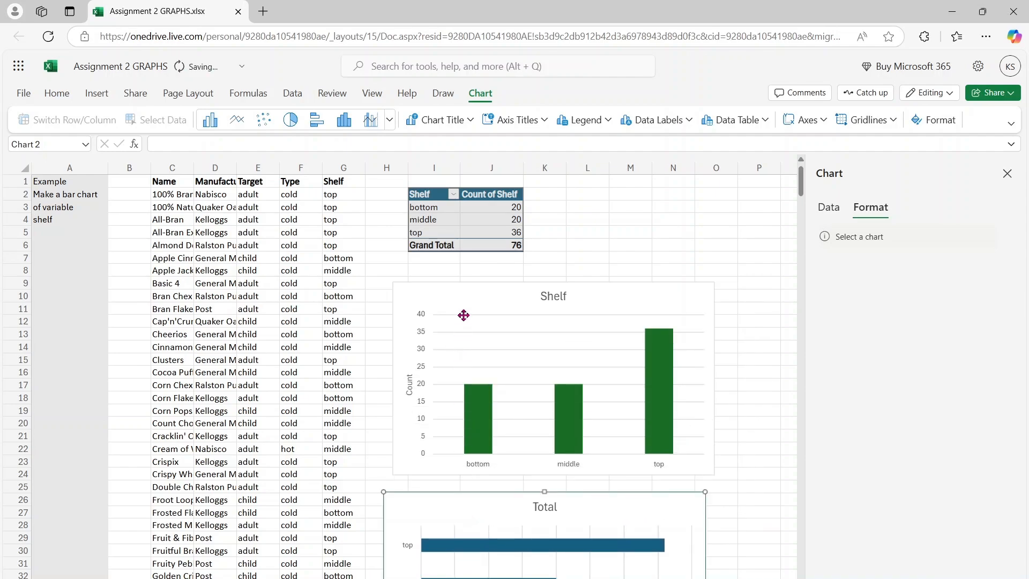
{"action": "left_click_drag", "start_coordinate": [444, 504], "coordinate": [472, 533]}
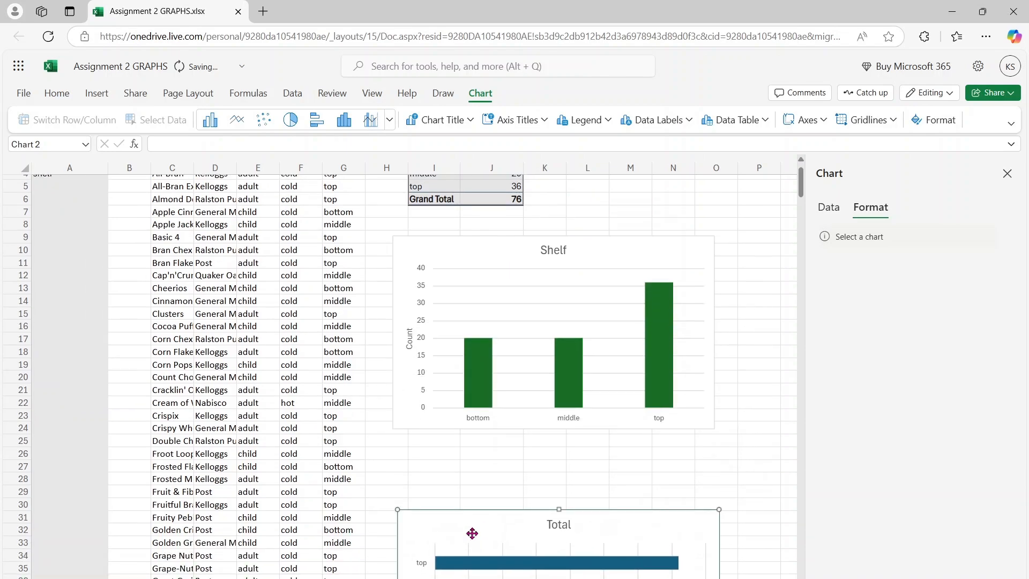
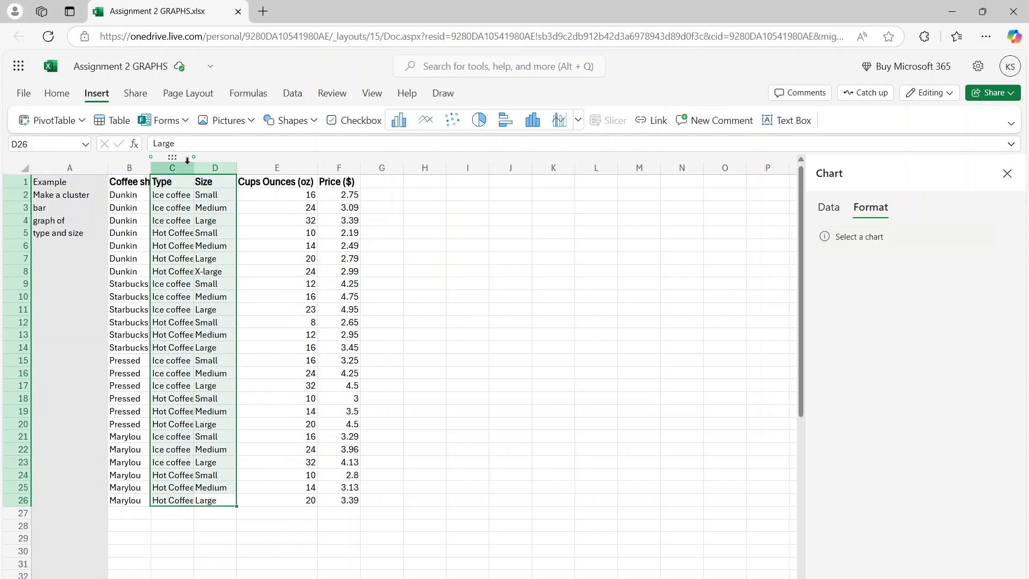
Create a PivotTable from the coffee Type and Size data in C1:D26, placed at H3 of the existing worksheet.
{"action": "left_click", "coordinate": [69, 125]}
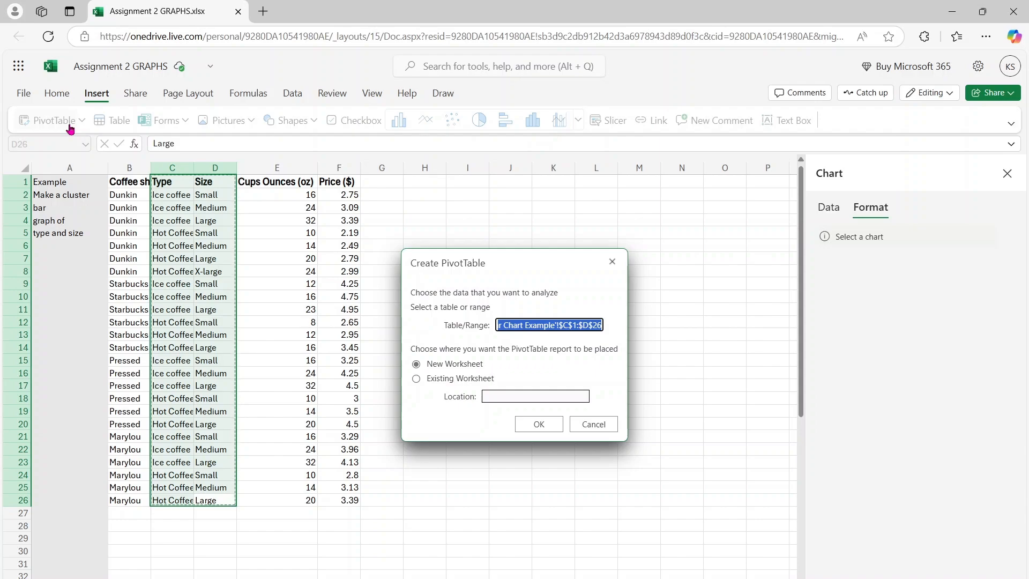
{"action": "left_click", "coordinate": [417, 379]}
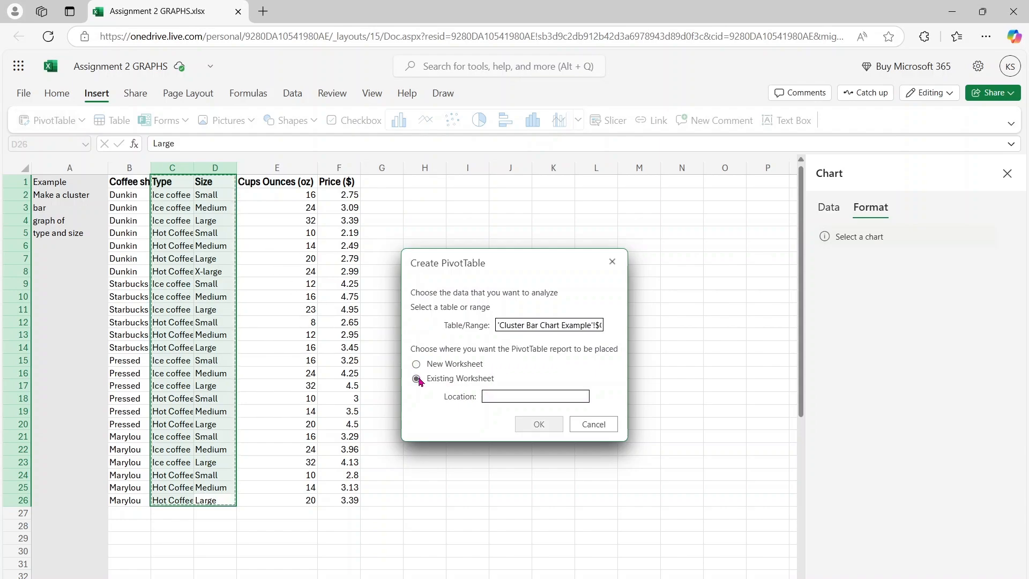
{"action": "left_click", "coordinate": [423, 204]}
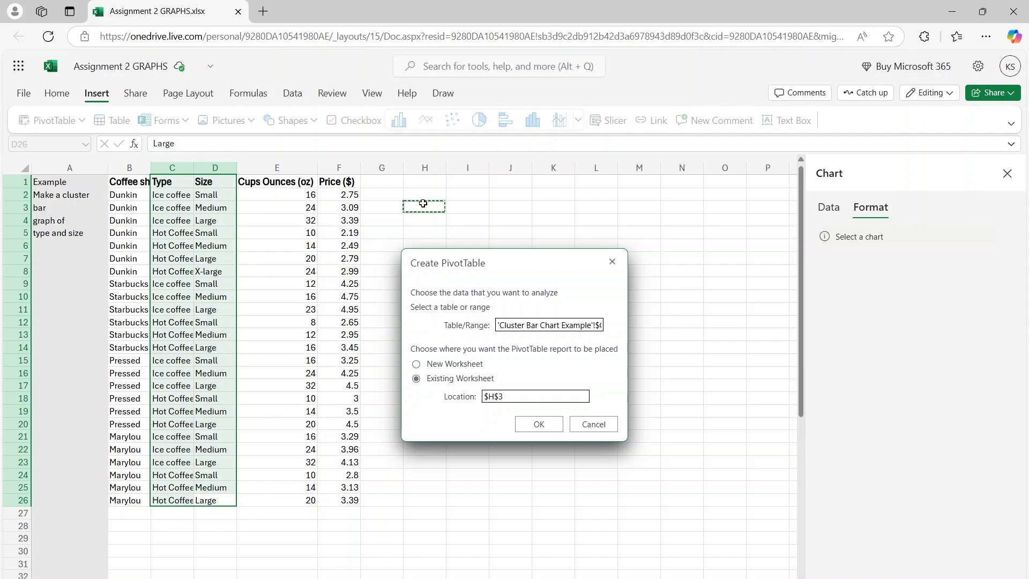
{"action": "key", "text": "Return"}
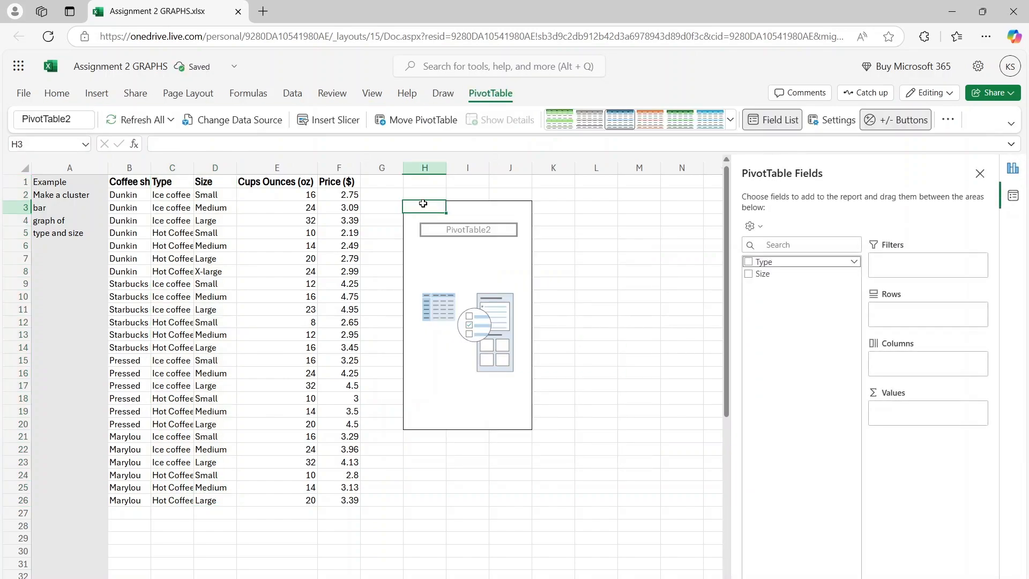
Put Size in the PivotTable's rows, Type in its columns, and Size in its values to count coffees.
{"action": "left_click_drag", "start_coordinate": [761, 274], "coordinate": [891, 315]}
{"action": "left_click_drag", "start_coordinate": [797, 263], "coordinate": [930, 368]}
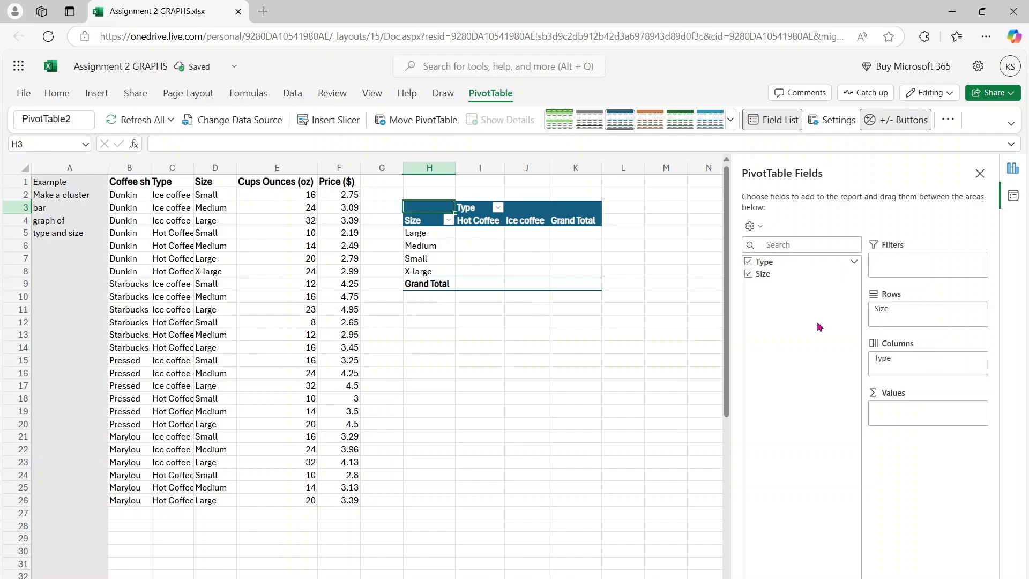
{"action": "left_click_drag", "start_coordinate": [797, 274], "coordinate": [903, 409]}
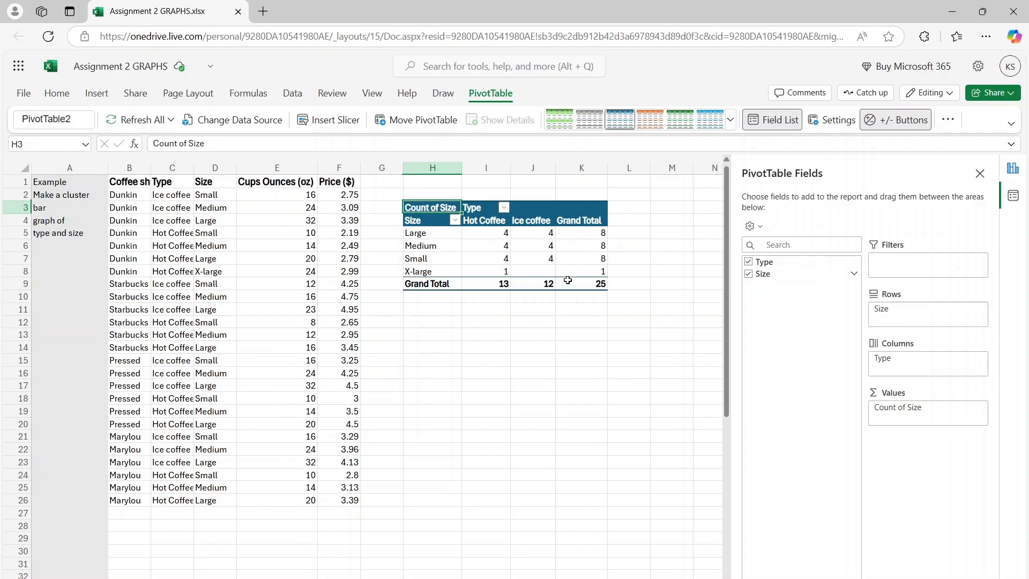
Insert a clustered column chart from H4:J8 of the PivotTable and move it below the table.
{"action": "left_click_drag", "start_coordinate": [547, 270], "coordinate": [445, 224]}
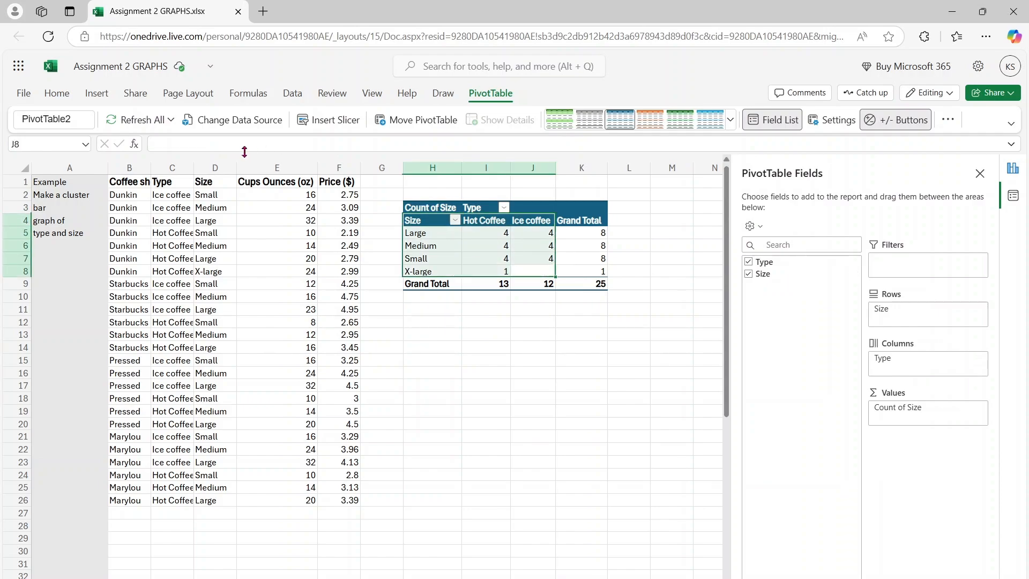
{"action": "left_click", "coordinate": [97, 99]}
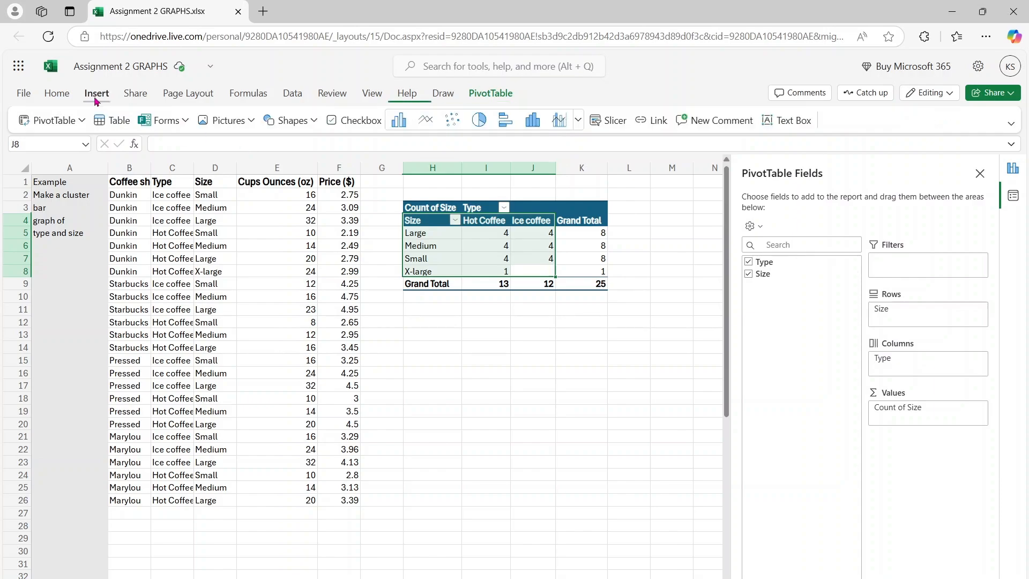
{"action": "left_click", "coordinate": [578, 121]}
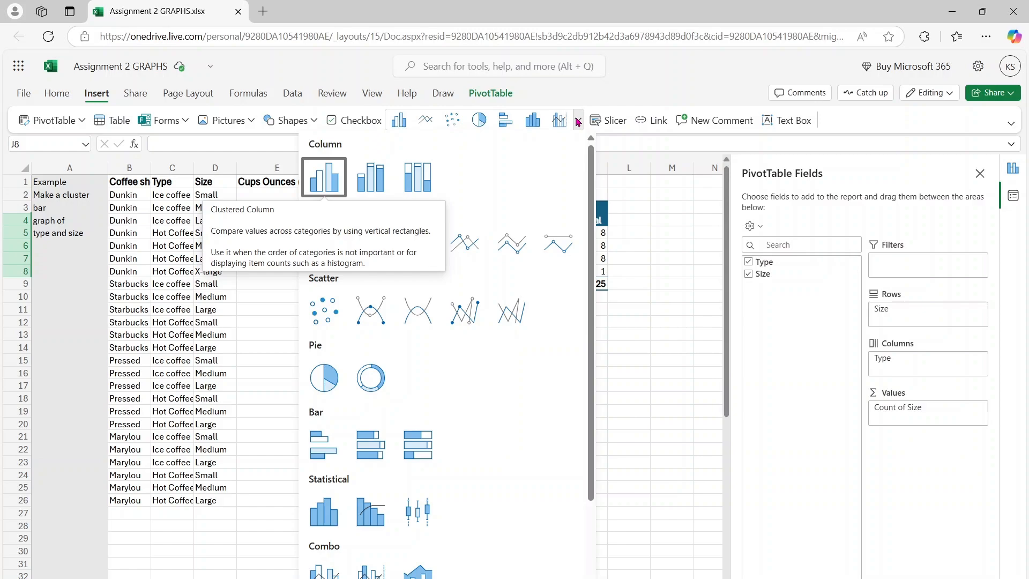
{"action": "left_click", "coordinate": [316, 194]}
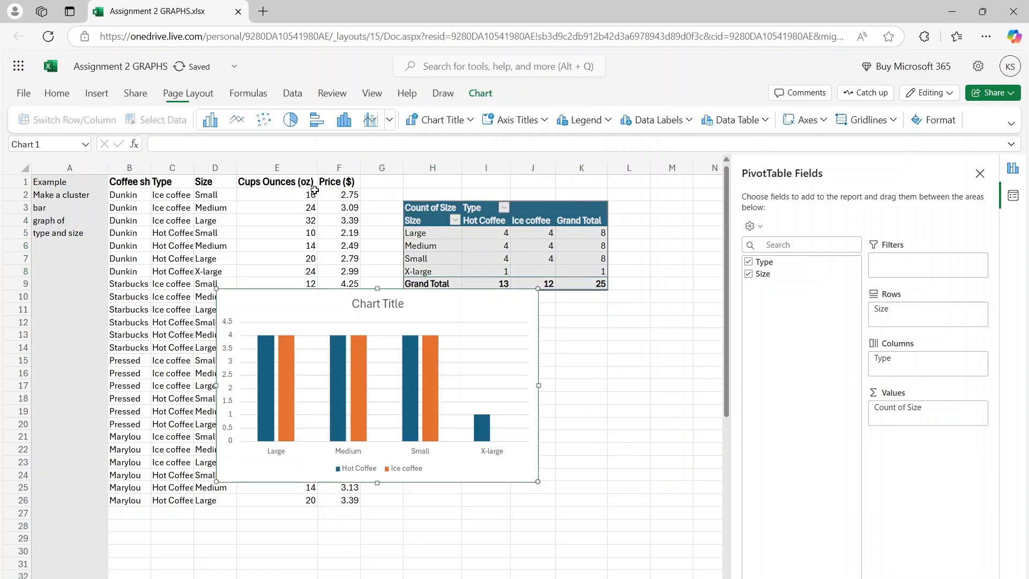
{"action": "left_click_drag", "start_coordinate": [270, 308], "coordinate": [443, 332]}
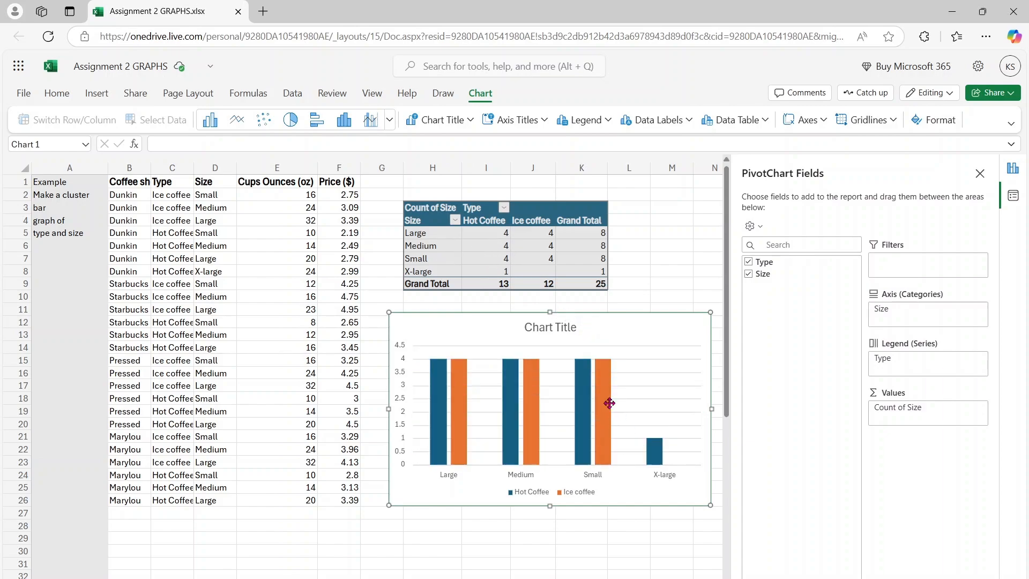
Change the clustered column chart's title to "Types of coffee by size".
{"action": "left_click", "coordinate": [560, 327]}
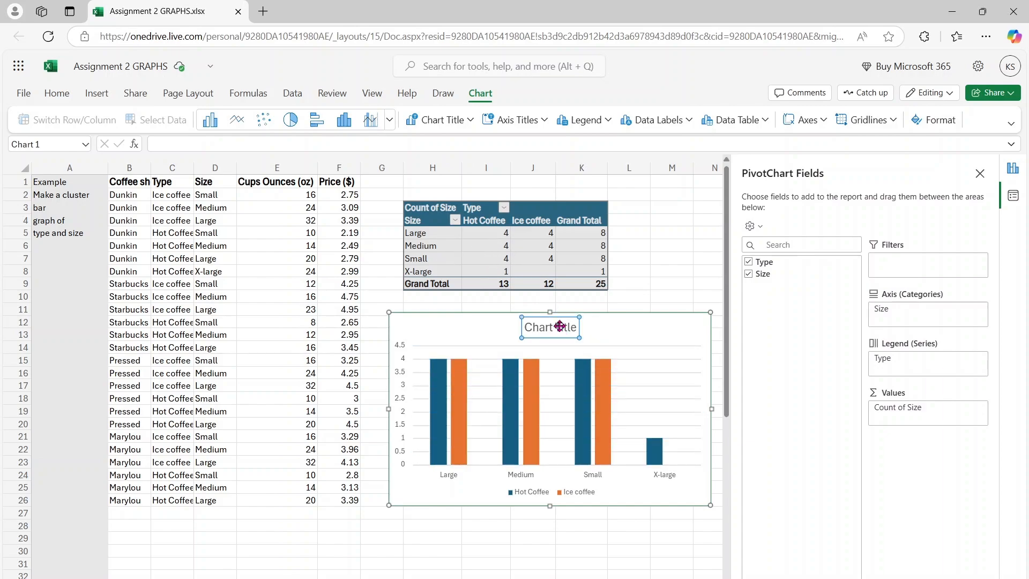
{"action": "double_click", "coordinate": [560, 327]}
{"action": "left_click_drag", "start_coordinate": [549, 294], "coordinate": [311, 402]}
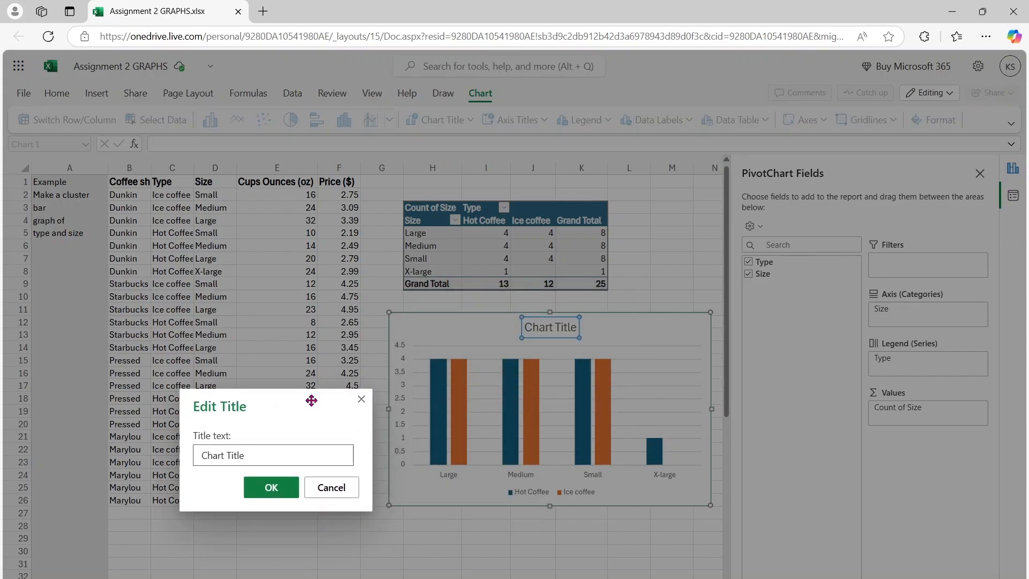
{"action": "left_click_drag", "start_coordinate": [311, 400], "coordinate": [298, 403]}
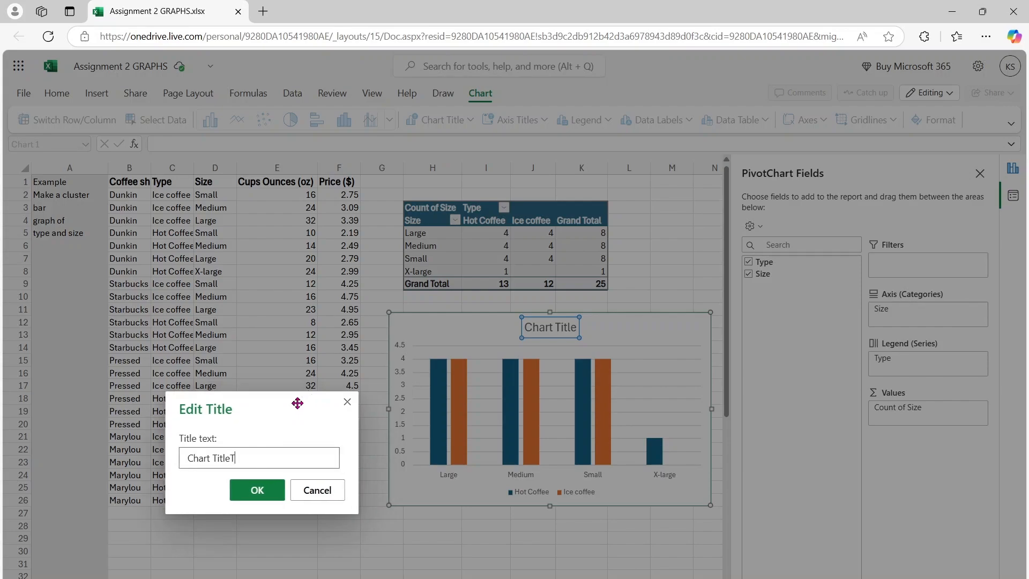
{"action": "key", "text": "BackSpace"}
{"action": "key", "text": "BackSpace"}
{"action": "key", "text": "BackSpace"}
{"action": "key", "text": "BackSpace"}
{"action": "key", "text": "BackSpace"}
{"action": "key", "text": "BackSpace"}
{"action": "key", "text": "BackSpace"}
{"action": "key", "text": "BackSpace"}
{"action": "key", "text": "BackSpace"}
{"action": "key", "text": "BackSpace"}
{"action": "key", "text": "BackSpace"}
{"action": "type", "text": "Types of coffee by size"}
{"action": "key", "text": "Return"}
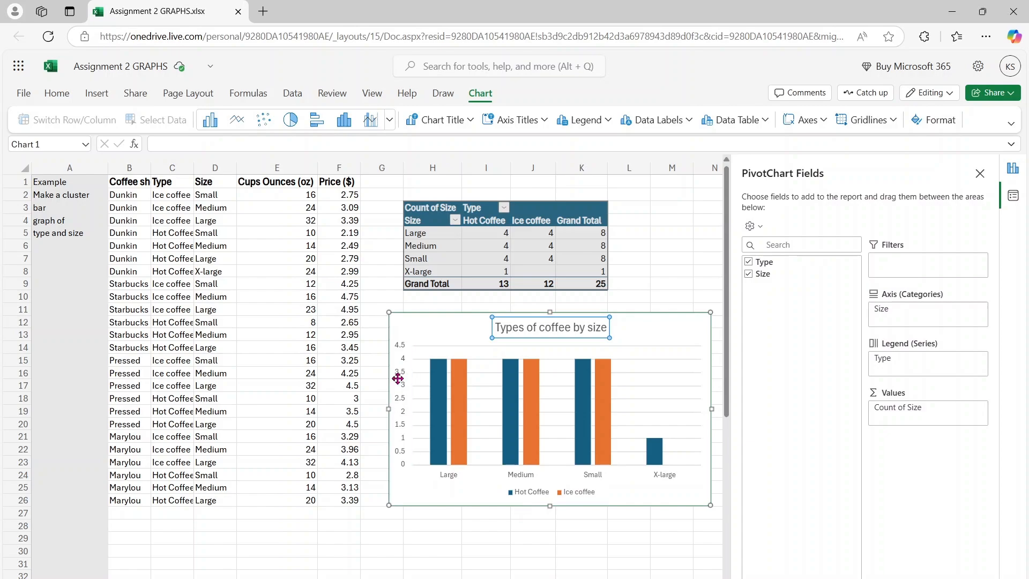
Widen the coffee chart slightly and set its vertical axis major units to 1.
{"action": "left_click_drag", "start_coordinate": [387, 407], "coordinate": [379, 409]}
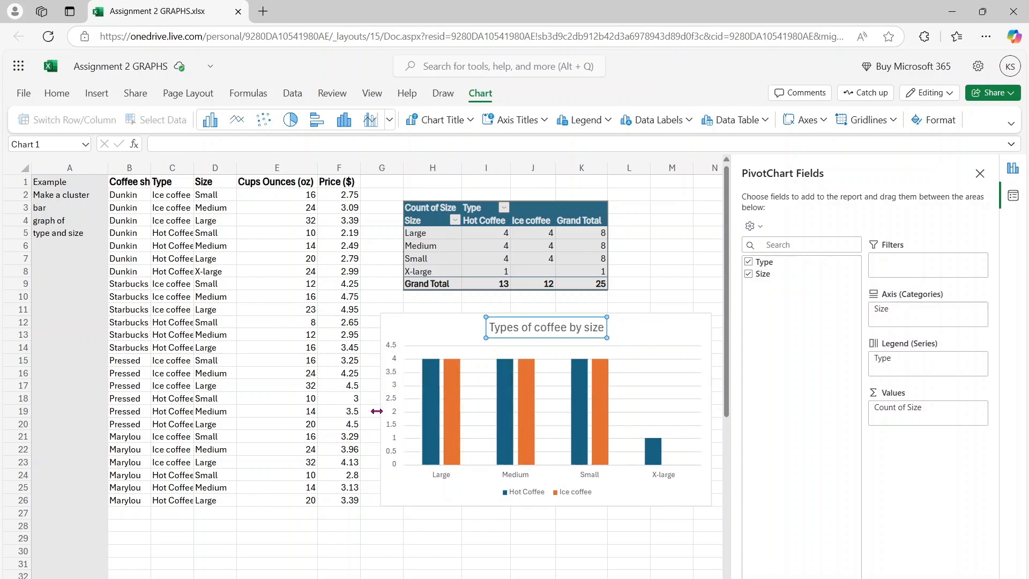
{"action": "left_click", "coordinate": [396, 391]}
{"action": "left_click", "coordinate": [389, 377]}
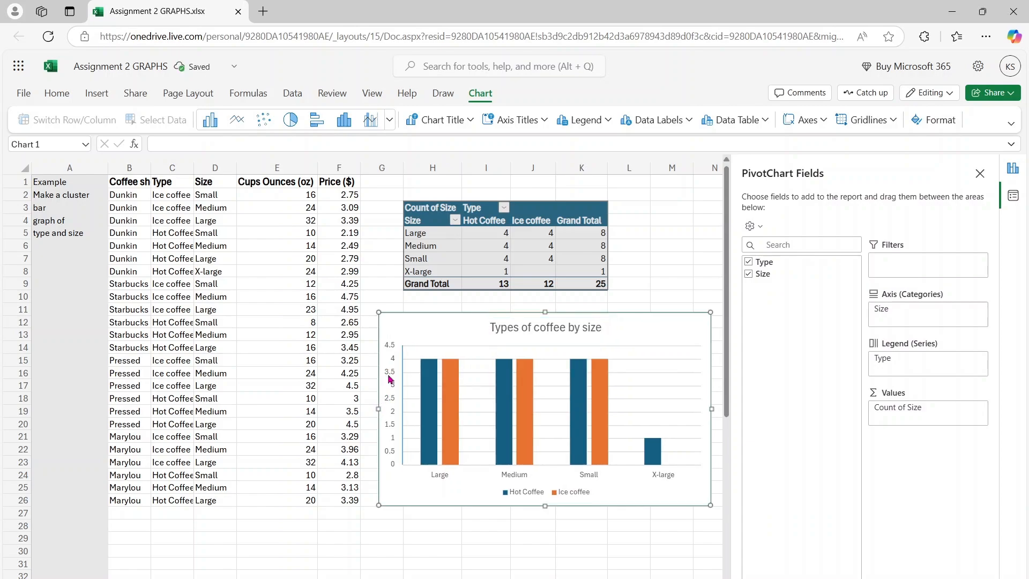
{"action": "double_click", "coordinate": [389, 379]}
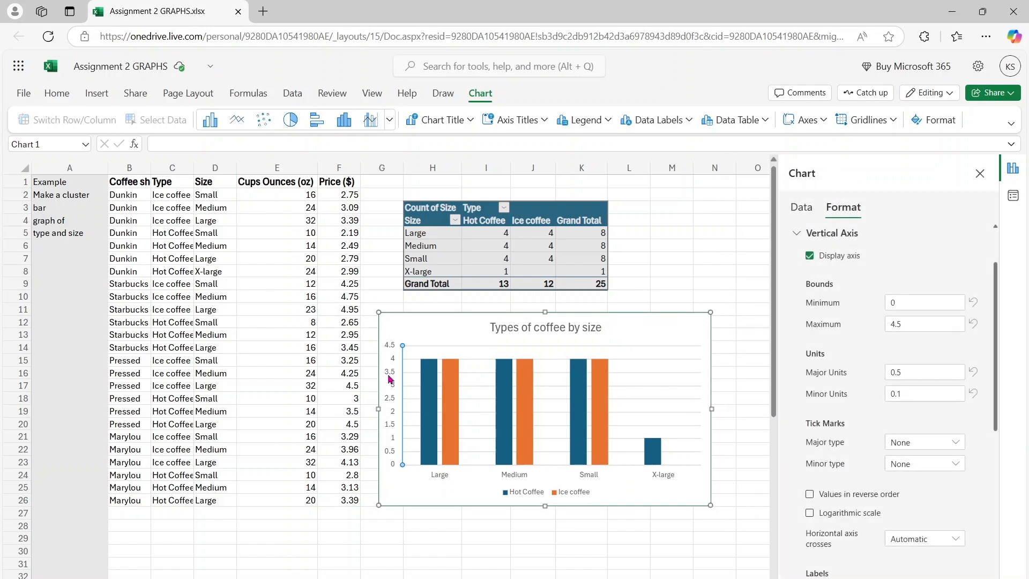
{"action": "double_click", "coordinate": [900, 371]}
{"action": "type", "text": "1"}
{"action": "double_click", "coordinate": [913, 388]}
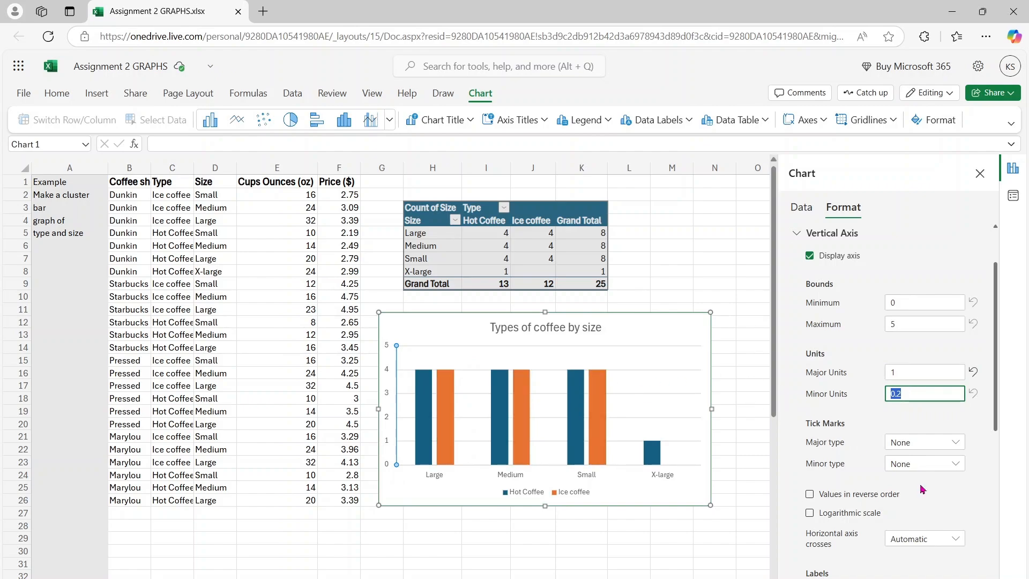
Add a vertical axis title reading "Counts" to the coffee chart.
{"action": "left_click", "coordinate": [997, 539]}
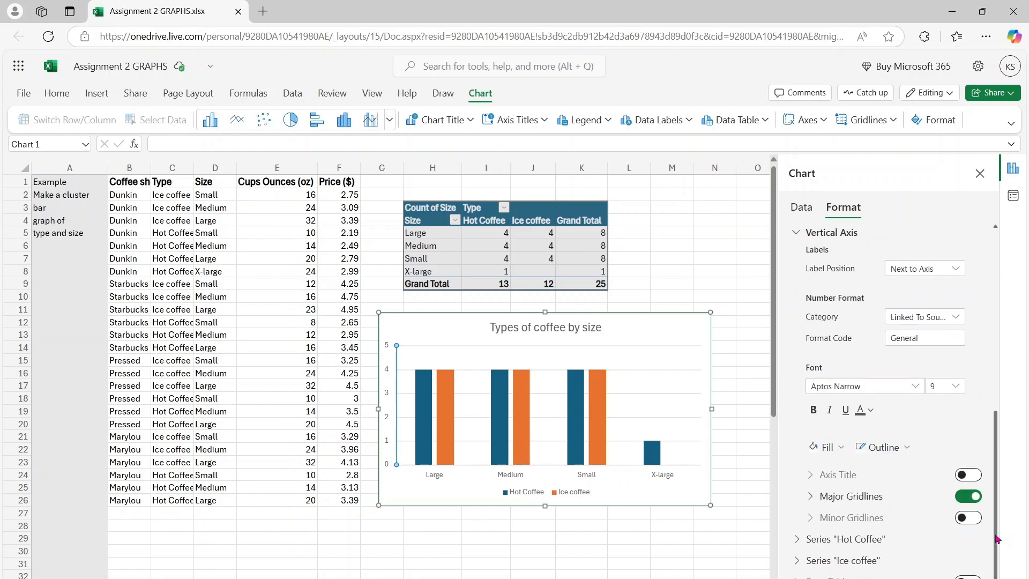
{"action": "left_click", "coordinate": [969, 474]}
{"action": "double_click", "coordinate": [936, 499]}
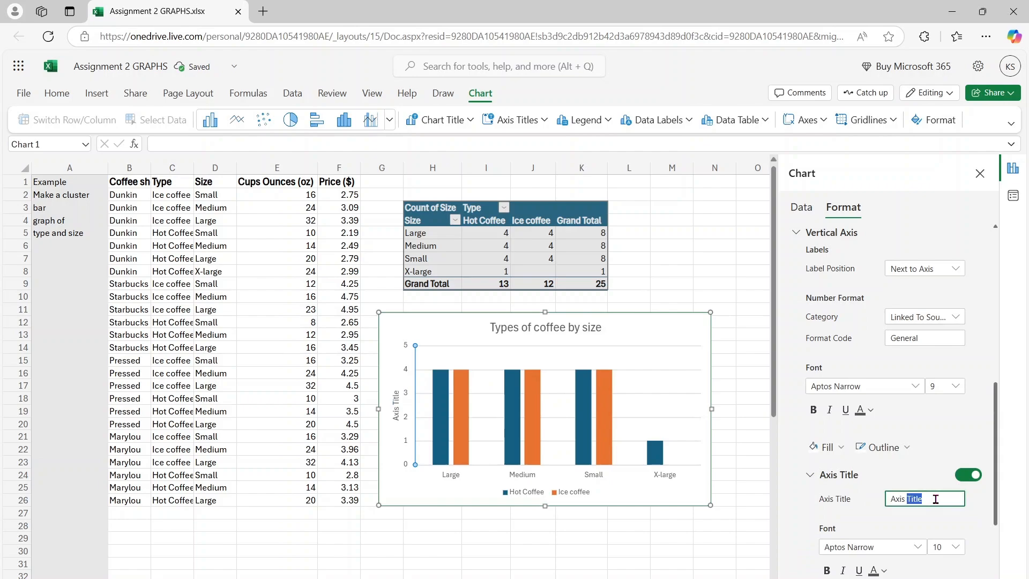
{"action": "key", "text": "BackSpace"}
{"action": "key", "text": "BackSpace"}
{"action": "key", "text": "BackSpace"}
{"action": "key", "text": "BackSpace"}
{"action": "key", "text": "BackSpace"}
{"action": "key", "text": "BackSpace"}
{"action": "type", "text": "Counts"}
{"action": "left_click", "coordinate": [668, 563]}
{"action": "left_click", "coordinate": [612, 457]}
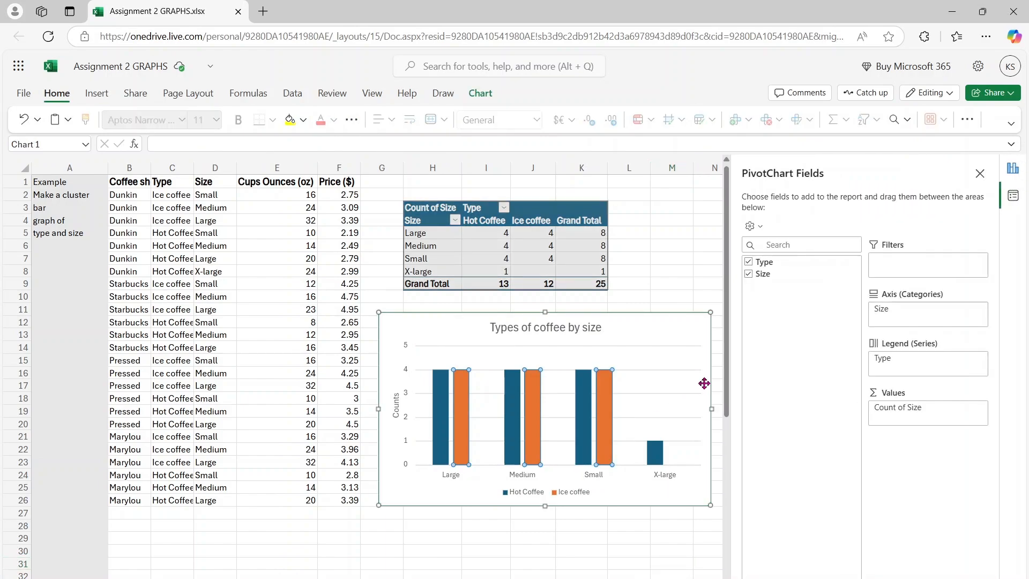
{"action": "left_click", "coordinate": [583, 413]}
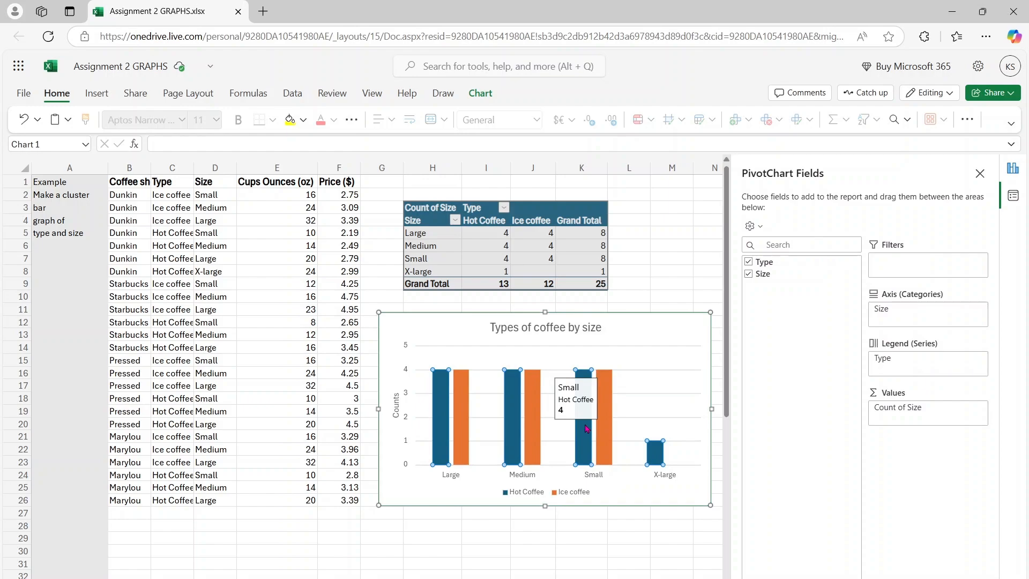
{"action": "left_click", "coordinate": [611, 553]}
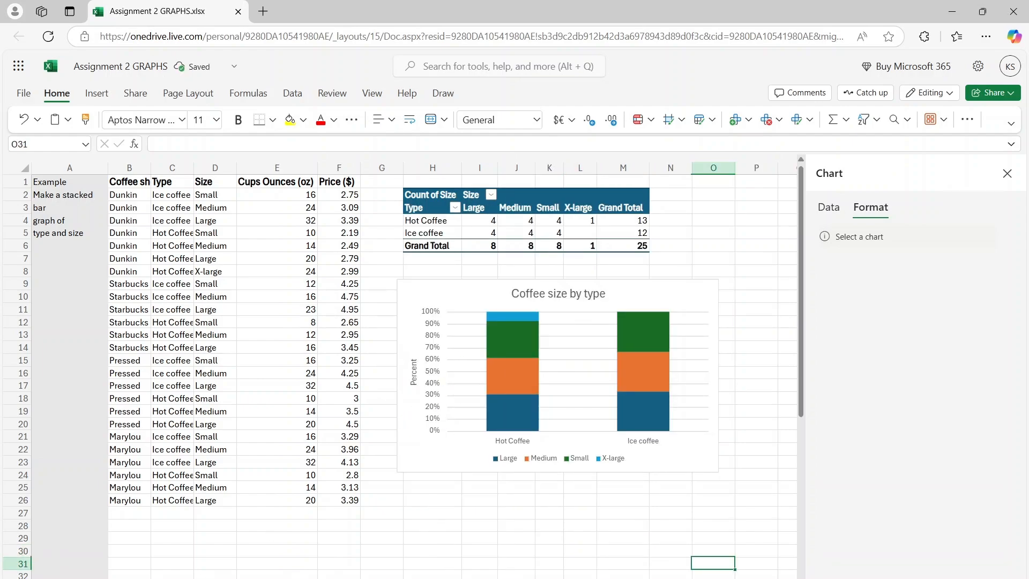
{"action": "key", "text": "ctrl+Page_Down"}
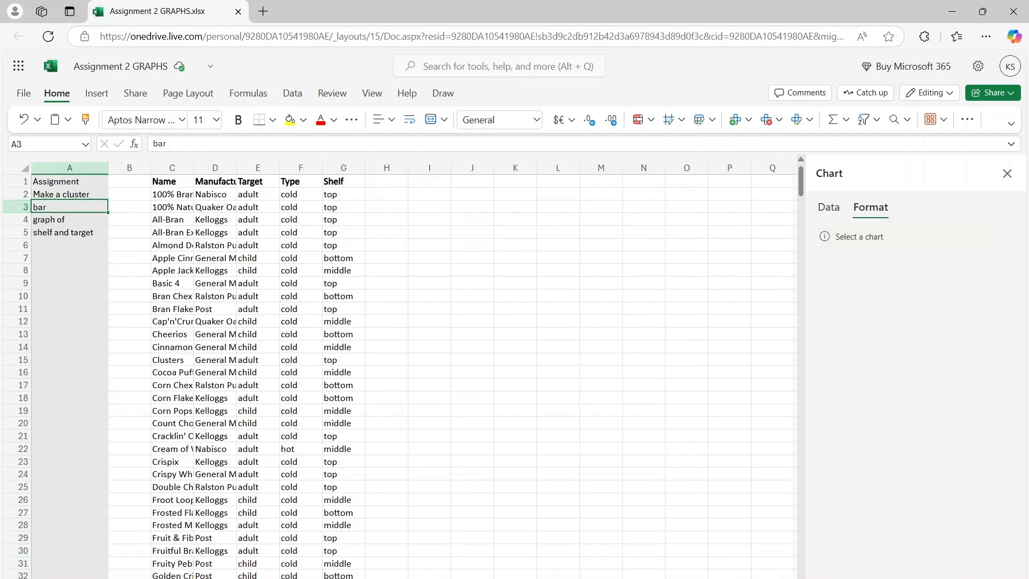
{"action": "key", "text": "ctrl+Page_Up"}
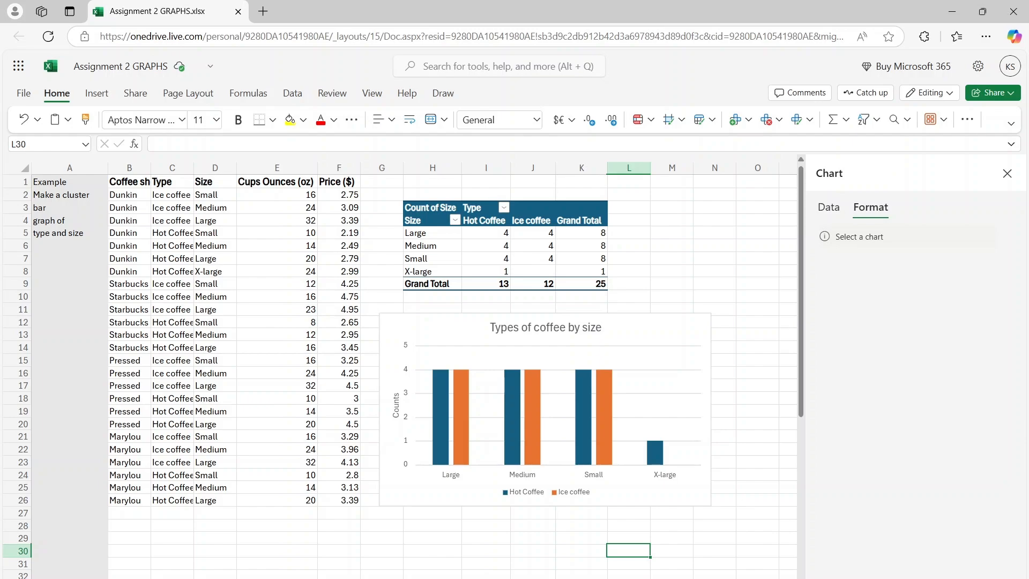
{"action": "key", "text": "alt+Tab"}
{"action": "key", "text": "alt+Tab"}
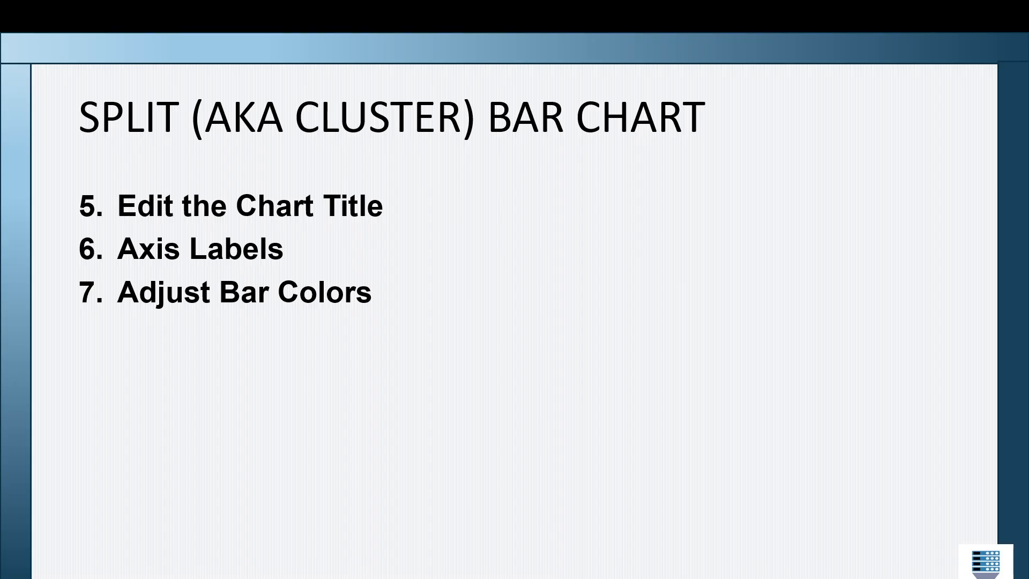
{"action": "key", "text": "Right"}
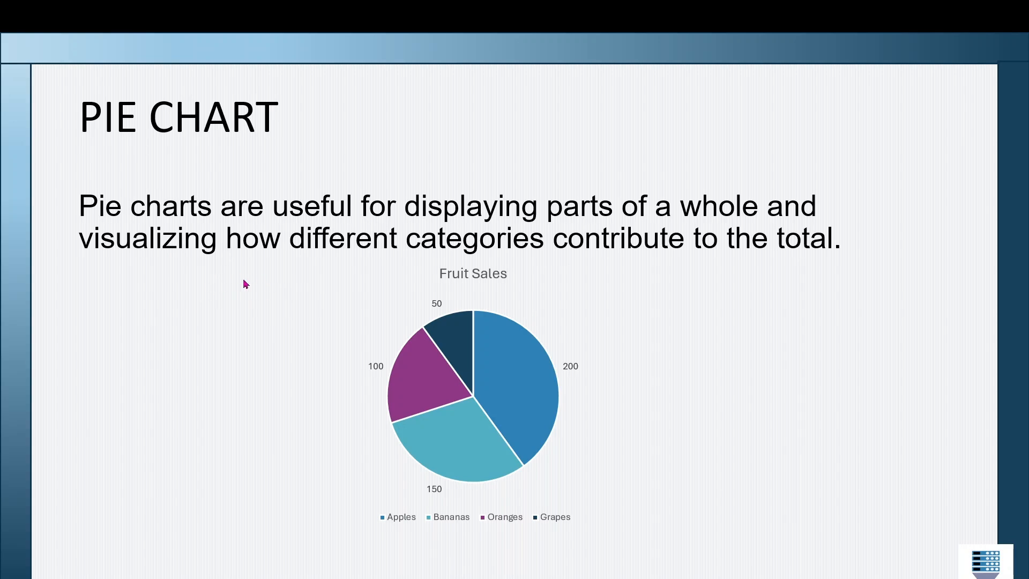
{"action": "left_click", "coordinate": [234, 291]}
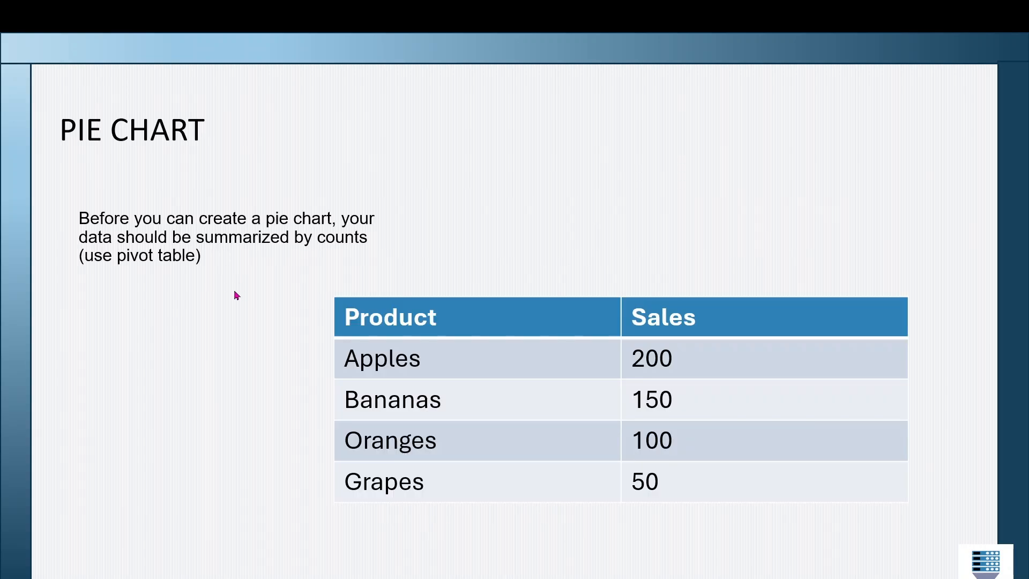